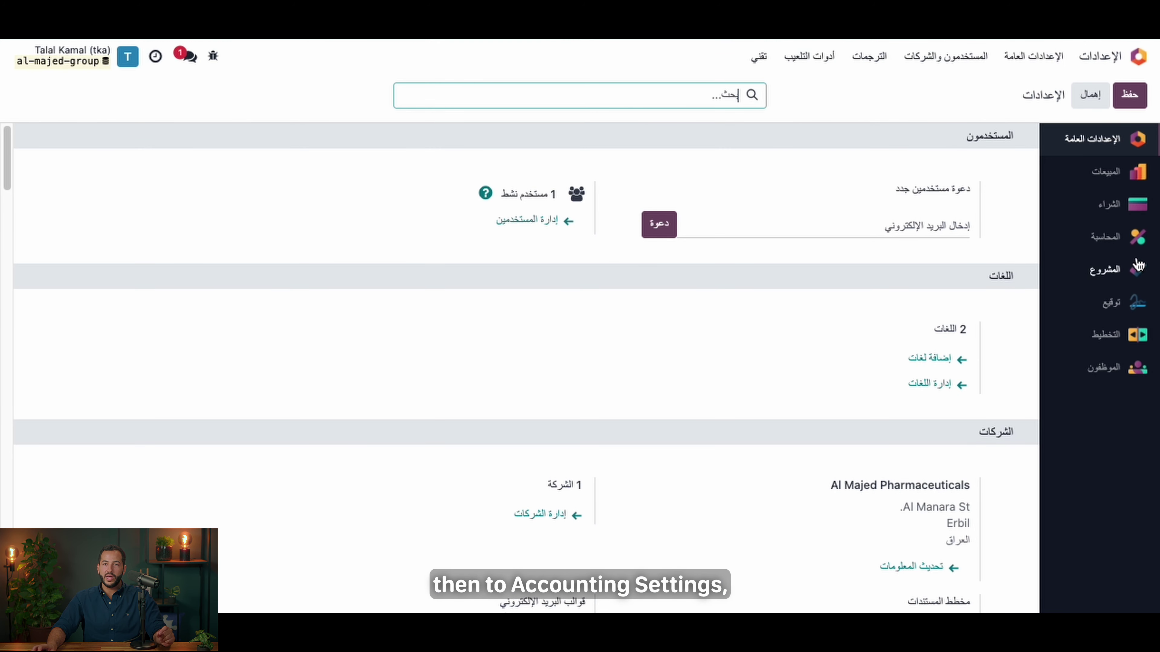
Step: Open the Accounting settings and scroll down to the Default Accounts deferred entry options
{"action": "left_click", "coordinate": [1131, 249]}
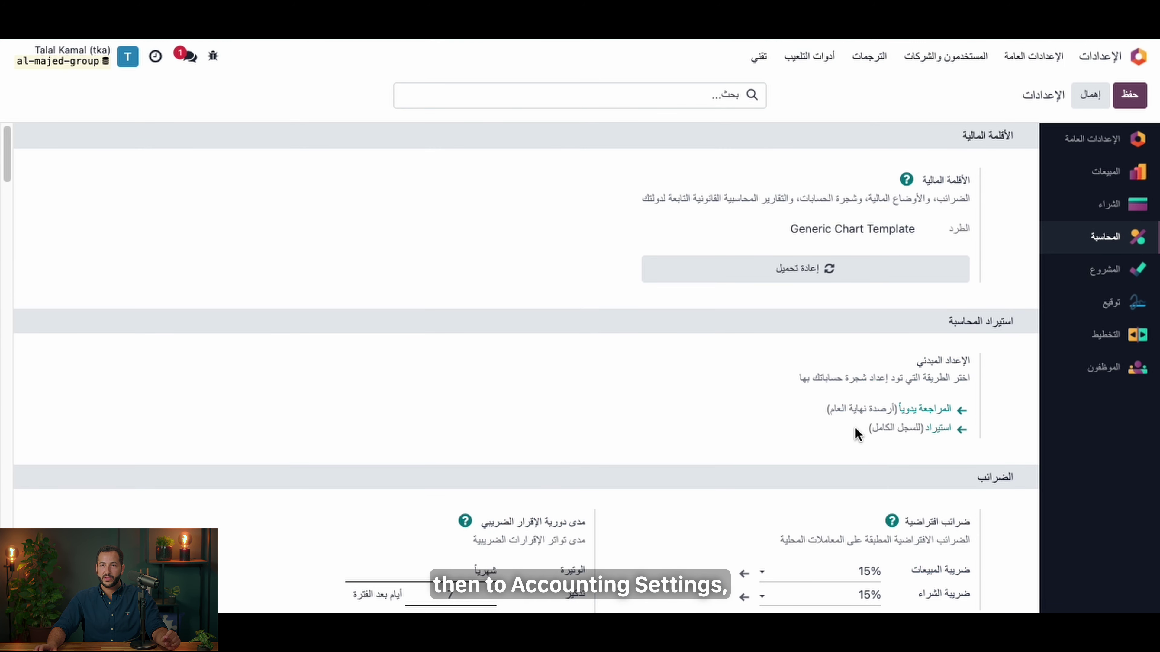
{"action": "scroll", "coordinate": [857, 434], "scroll_direction": "down", "scroll_amount": 15}
{"action": "scroll", "coordinate": [854, 431], "scroll_direction": "down", "scroll_amount": 15}
{"action": "scroll", "coordinate": [855, 436], "scroll_direction": "down", "scroll_amount": 2}
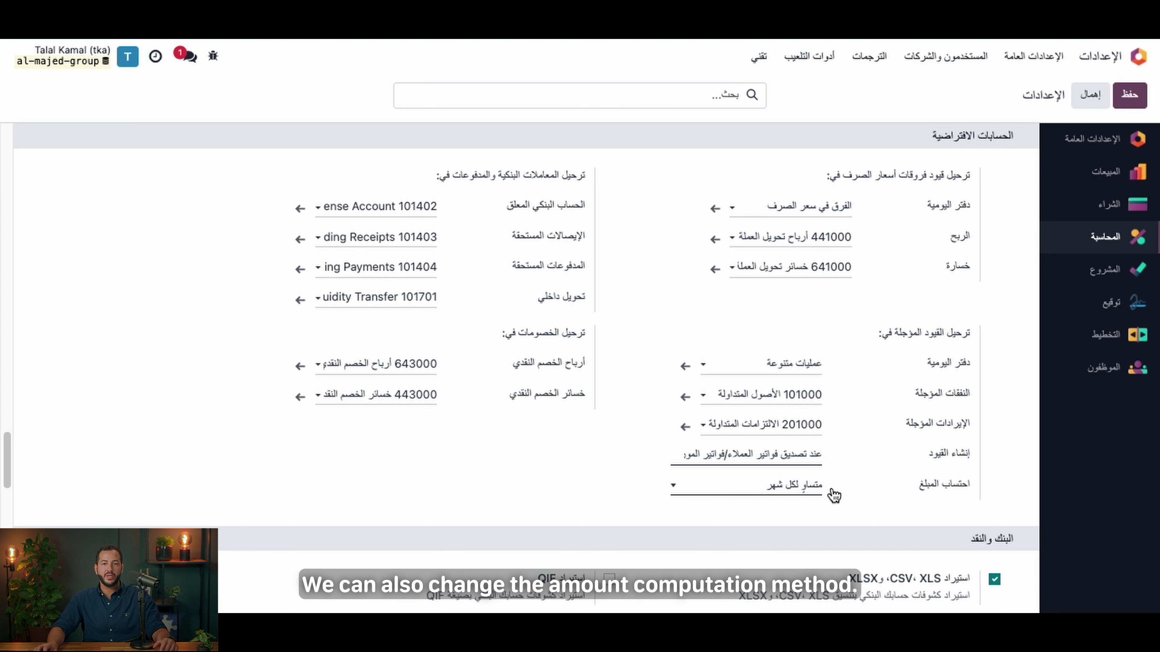
Step: Try 'Based on days' for deferred amount computation, then revert to 'Equal per month'
{"action": "left_click", "coordinate": [805, 495]}
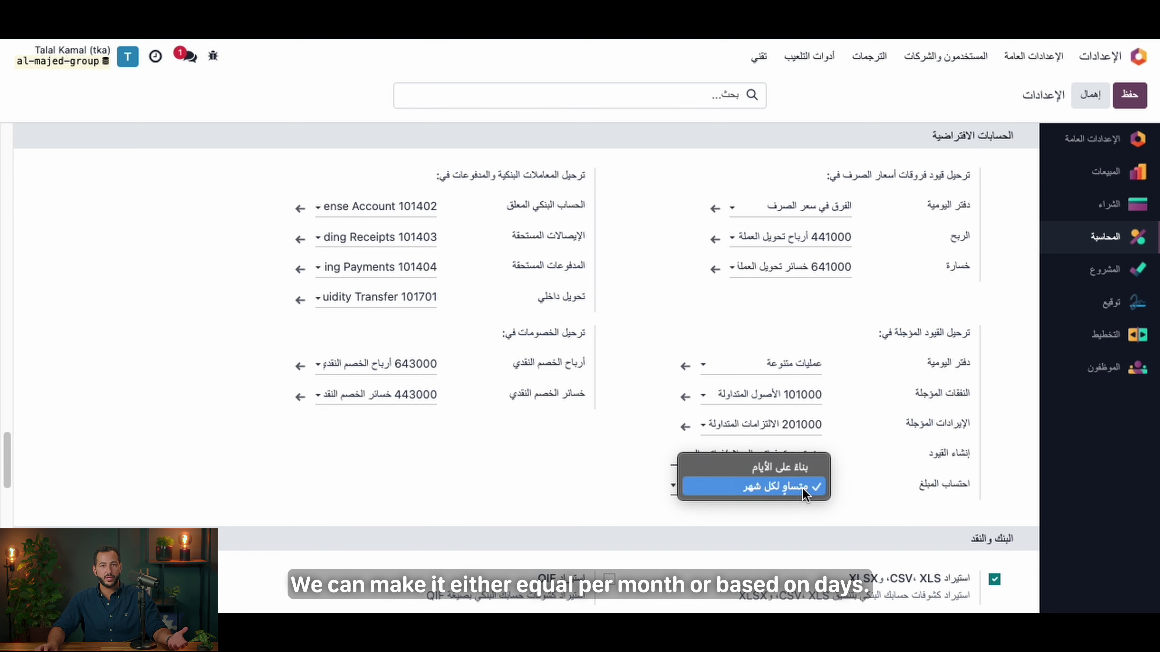
{"action": "left_click", "coordinate": [802, 467]}
{"action": "left_click", "coordinate": [814, 500]}
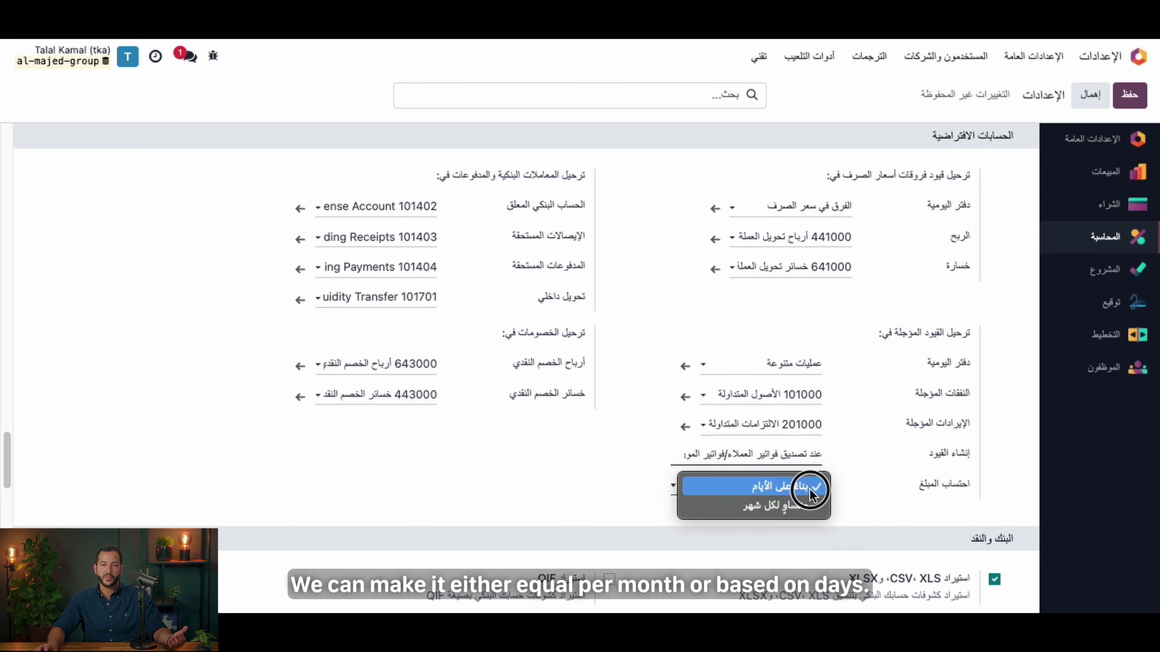
{"action": "left_click", "coordinate": [800, 507]}
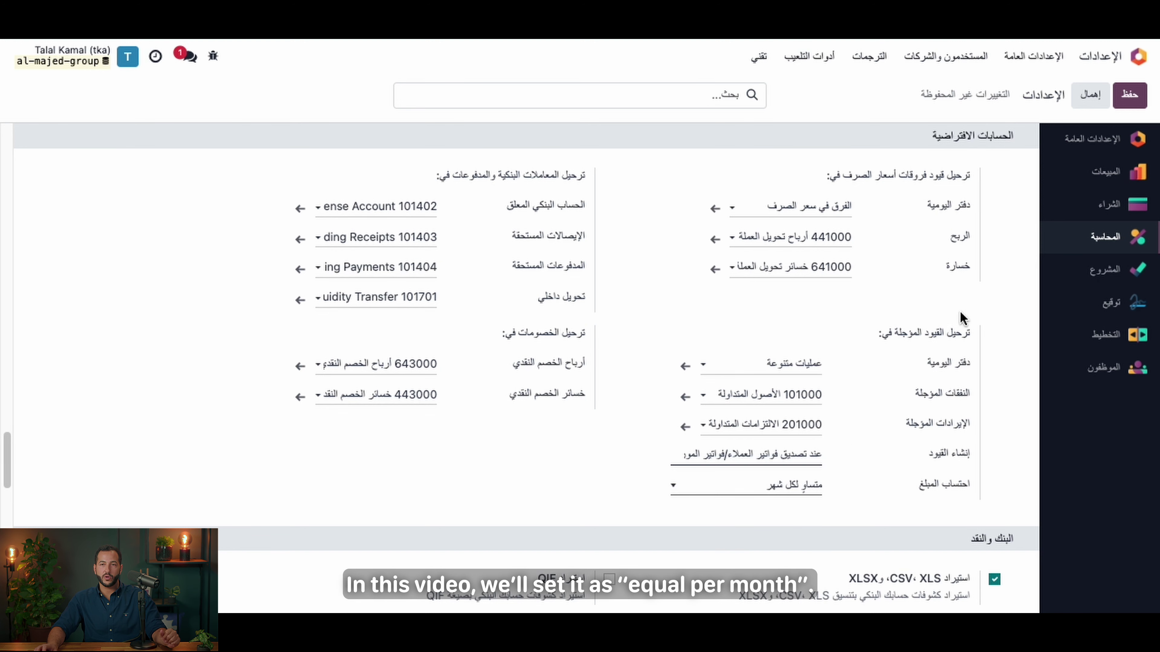
Step: Save the changed settings and go to Accounting > Customers > Invoices
{"action": "left_click", "coordinate": [1140, 58]}
{"action": "left_click", "coordinate": [814, 374]}
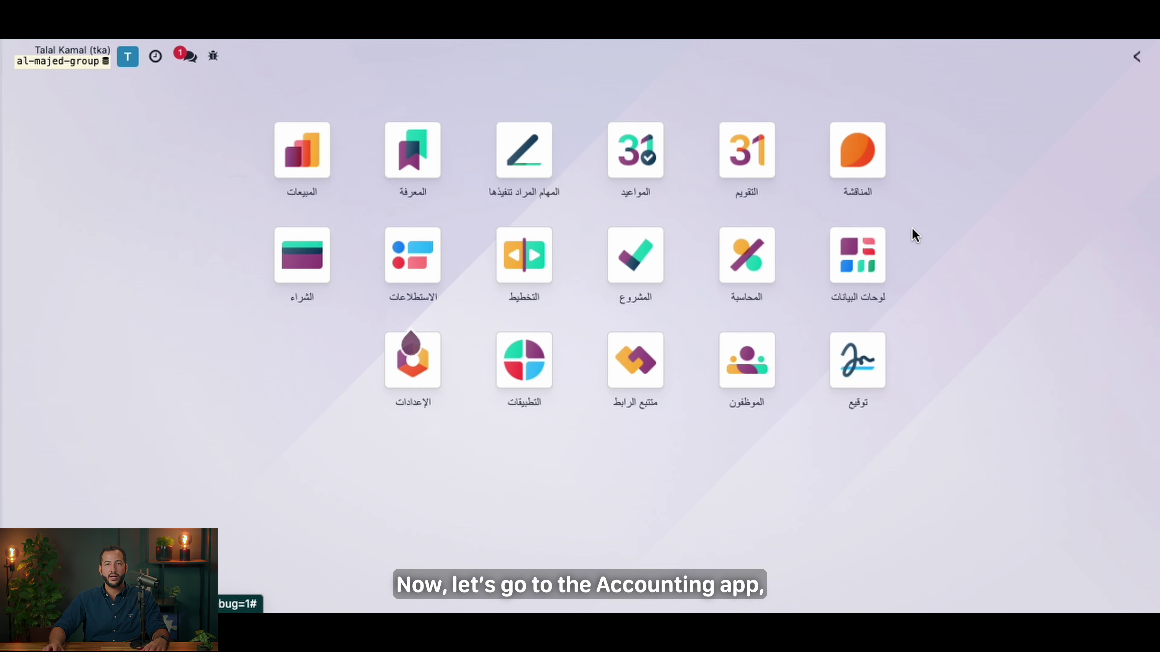
{"action": "left_click", "coordinate": [758, 265]}
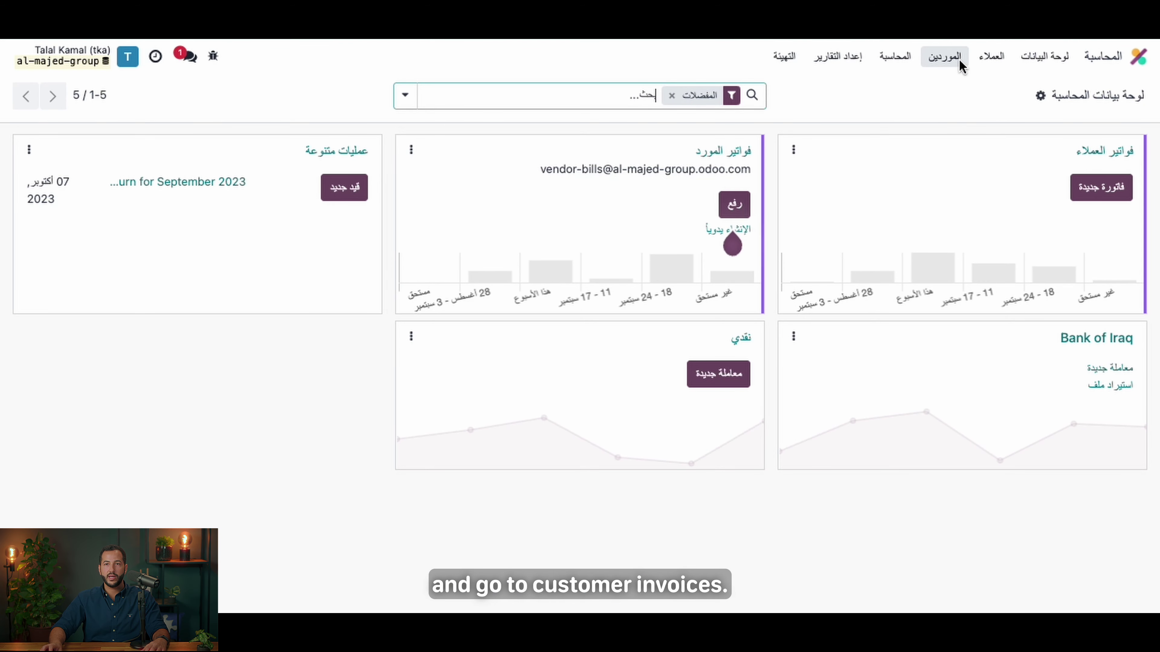
{"action": "left_click", "coordinate": [989, 57]}
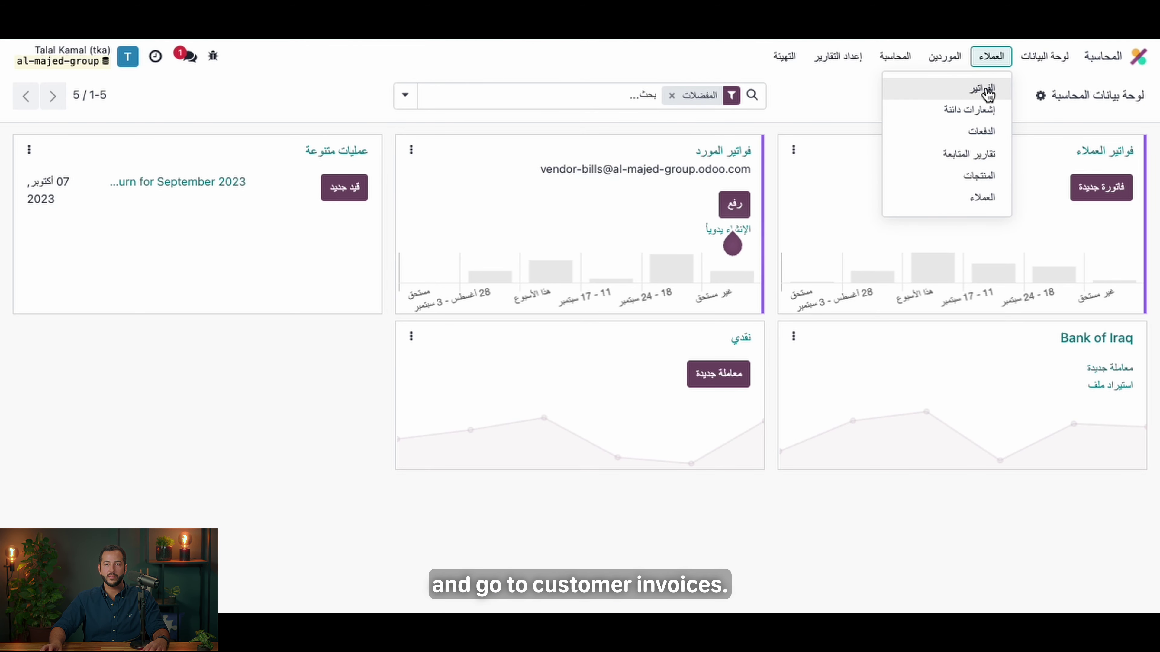
{"action": "left_click", "coordinate": [971, 87]}
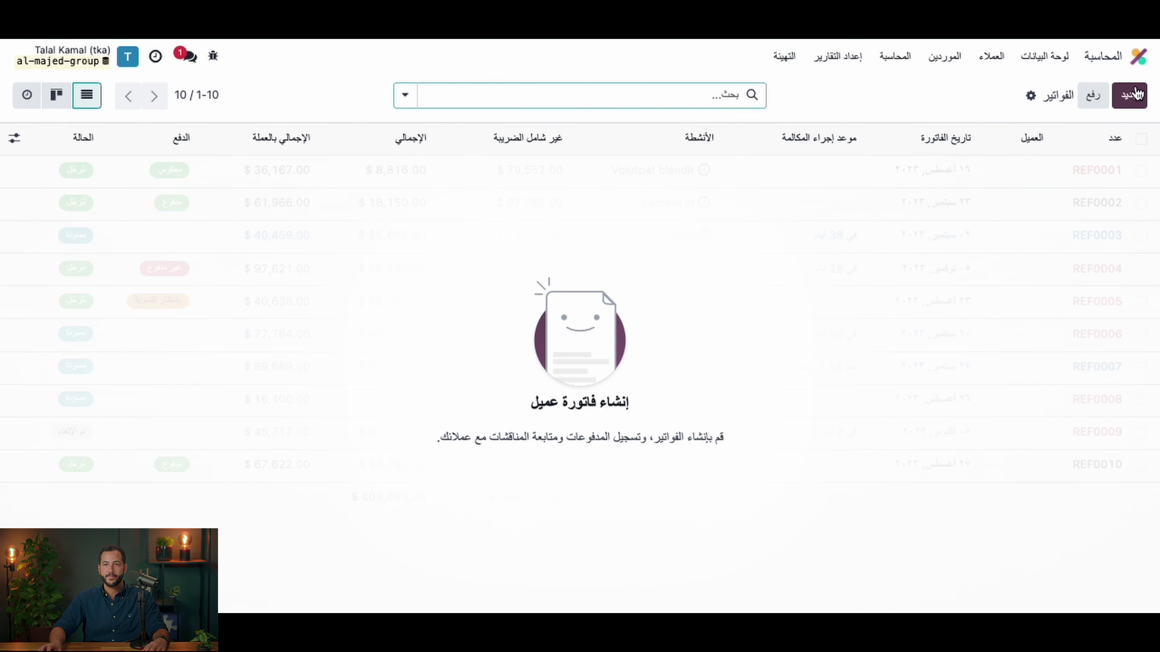
Step: Start a new customer invoice and create a new contact, entering the customer's name, as its customer
{"action": "left_click", "coordinate": [1127, 104]}
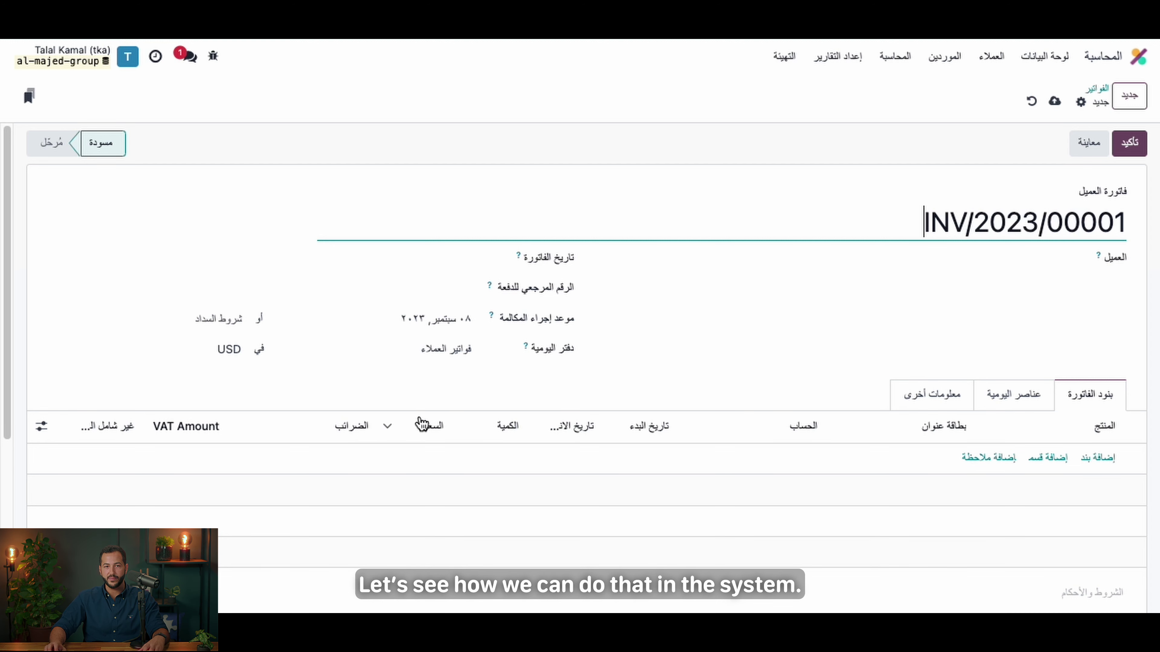
{"action": "scroll", "coordinate": [691, 358], "scroll_direction": "down", "scroll_amount": 1}
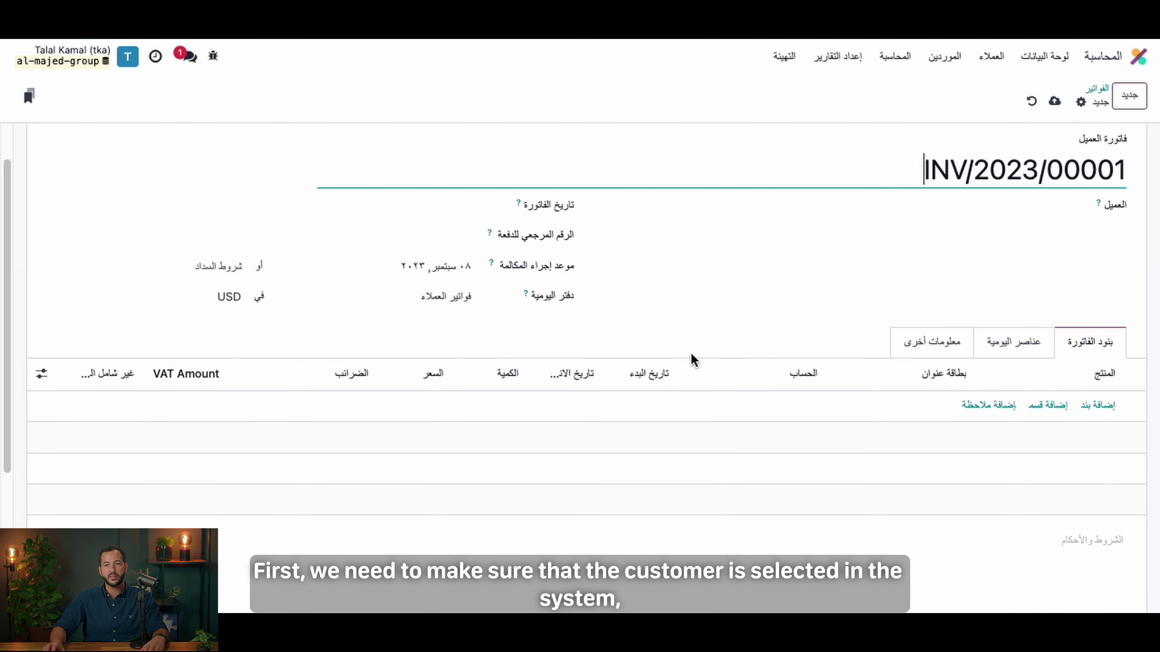
{"action": "scroll", "coordinate": [691, 359], "scroll_direction": "down", "scroll_amount": 1}
{"action": "left_click", "coordinate": [1027, 187]}
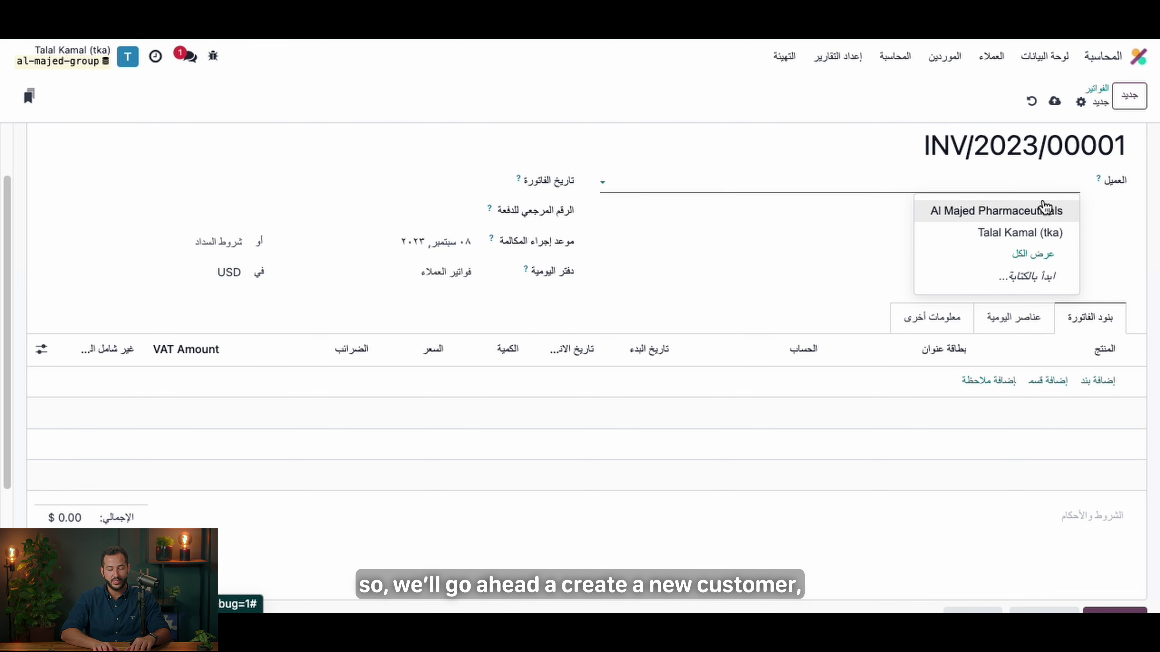
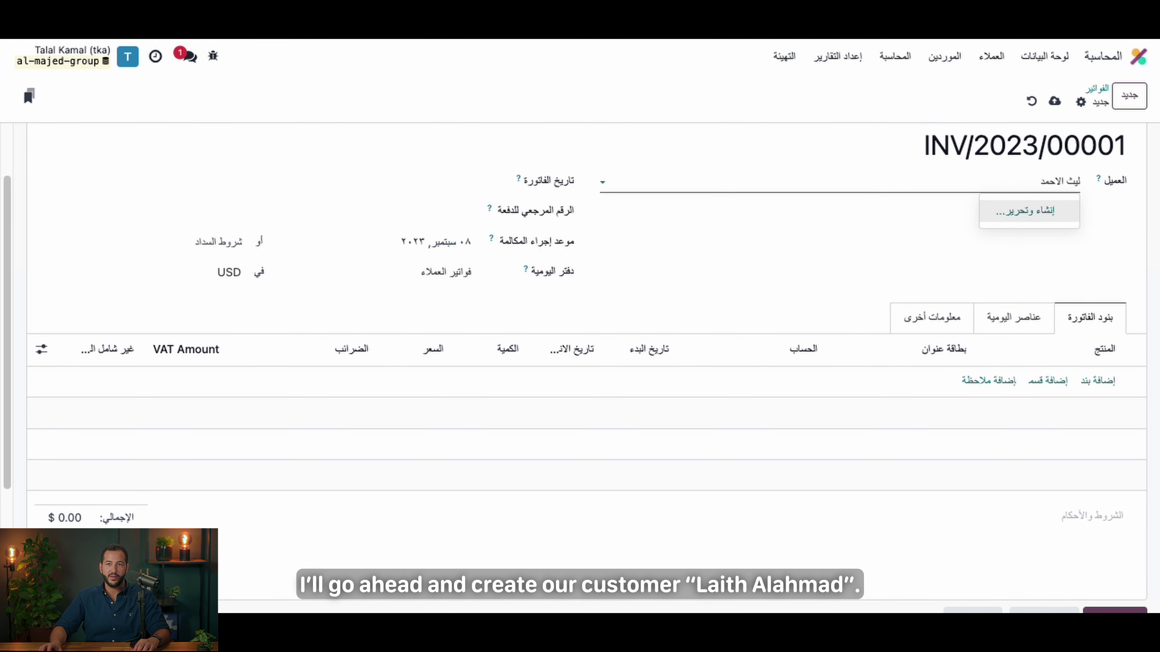
{"action": "left_click", "coordinate": [1025, 212]}
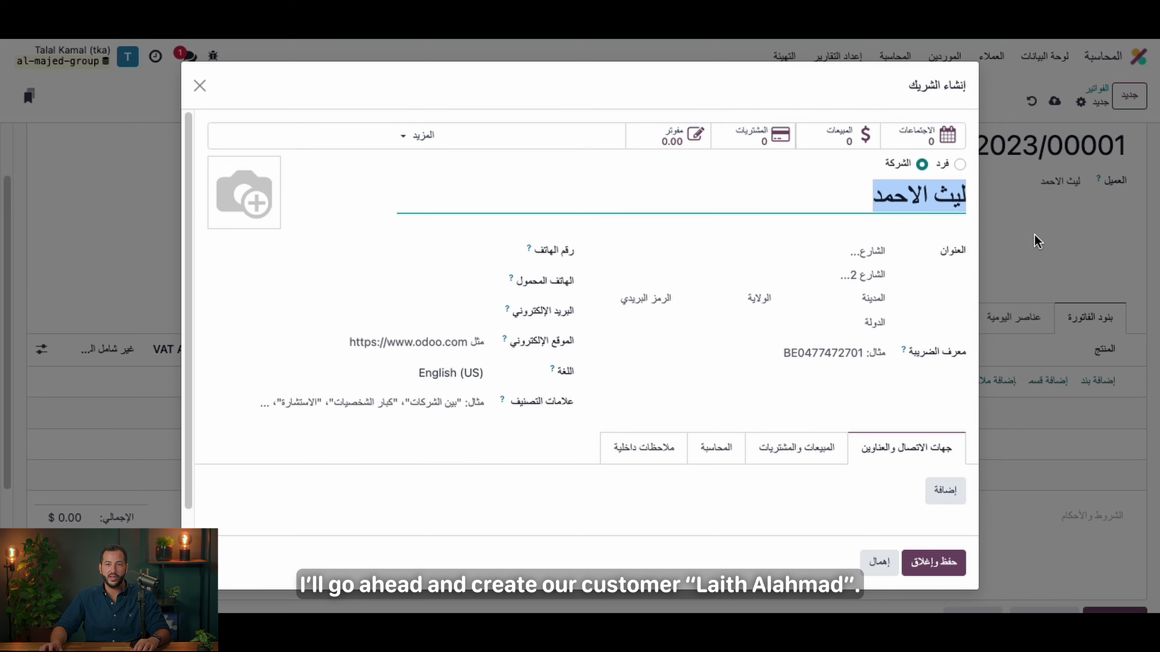
{"action": "scroll", "coordinate": [812, 279], "scroll_direction": "down", "scroll_amount": 1}
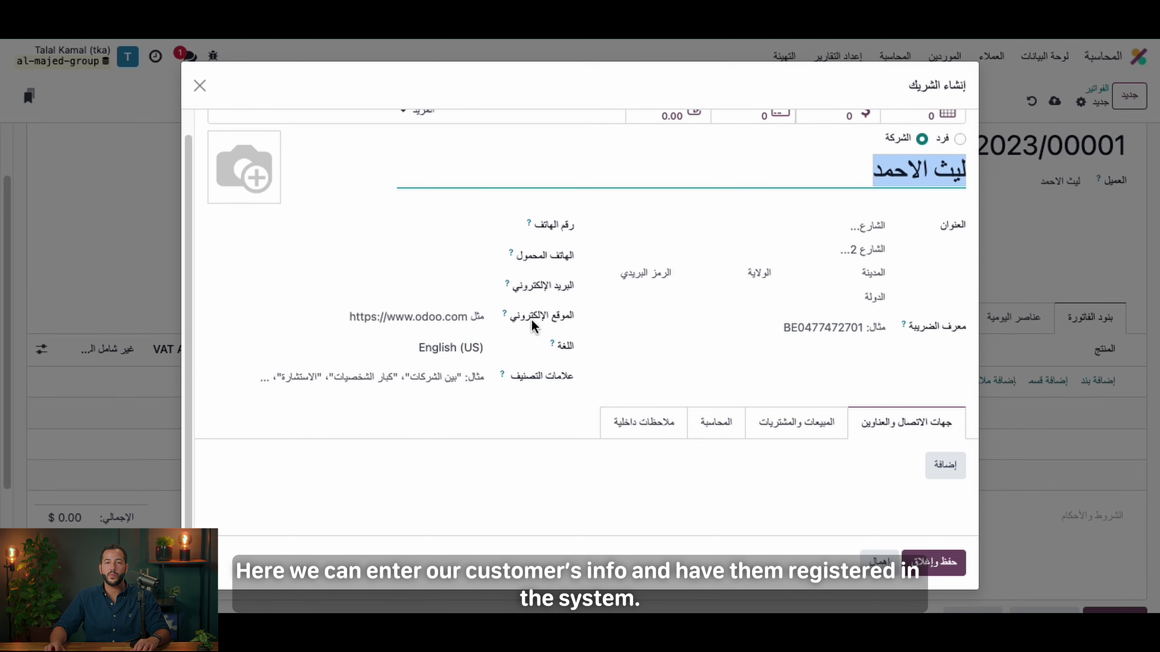
{"action": "left_click", "coordinate": [921, 578]}
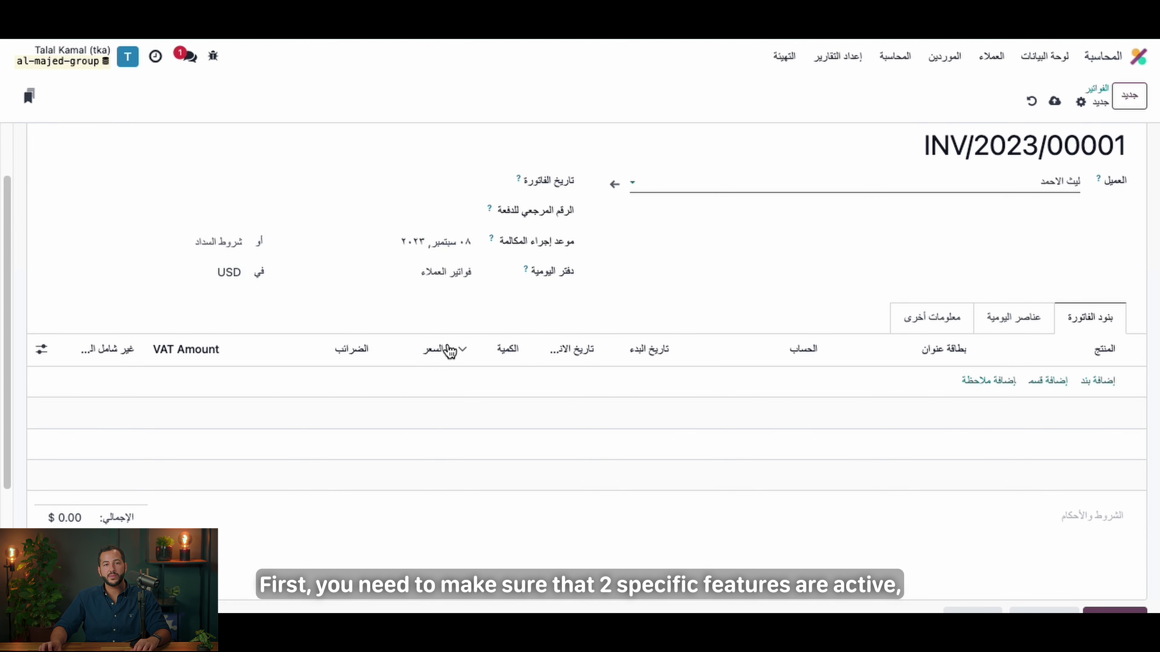
Step: Add an invoice line labelled 'المستودع - اربيل' (Warehouse - Erbil)
{"action": "left_click", "coordinate": [43, 352]}
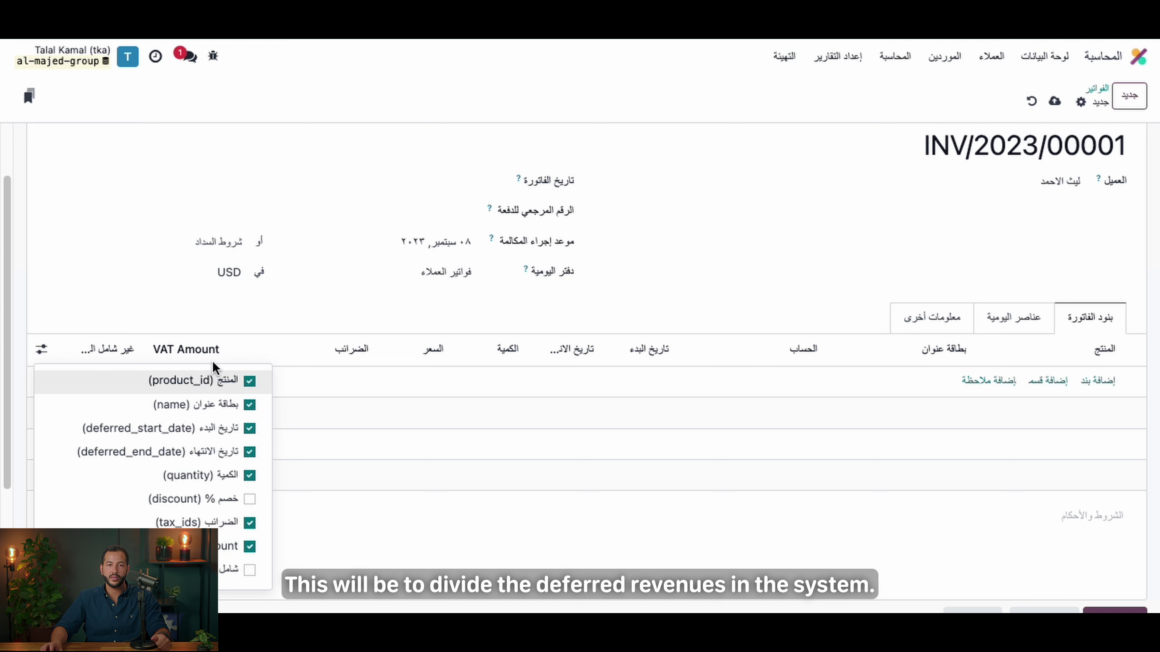
{"action": "left_click", "coordinate": [1097, 386]}
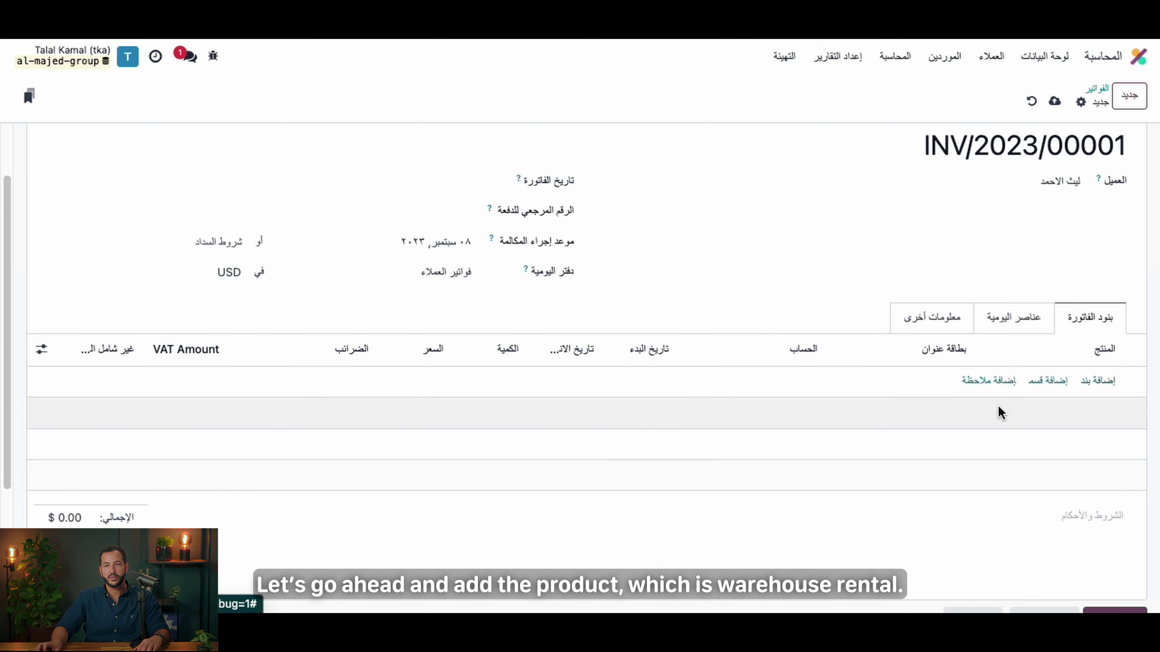
{"action": "left_click", "coordinate": [899, 387]}
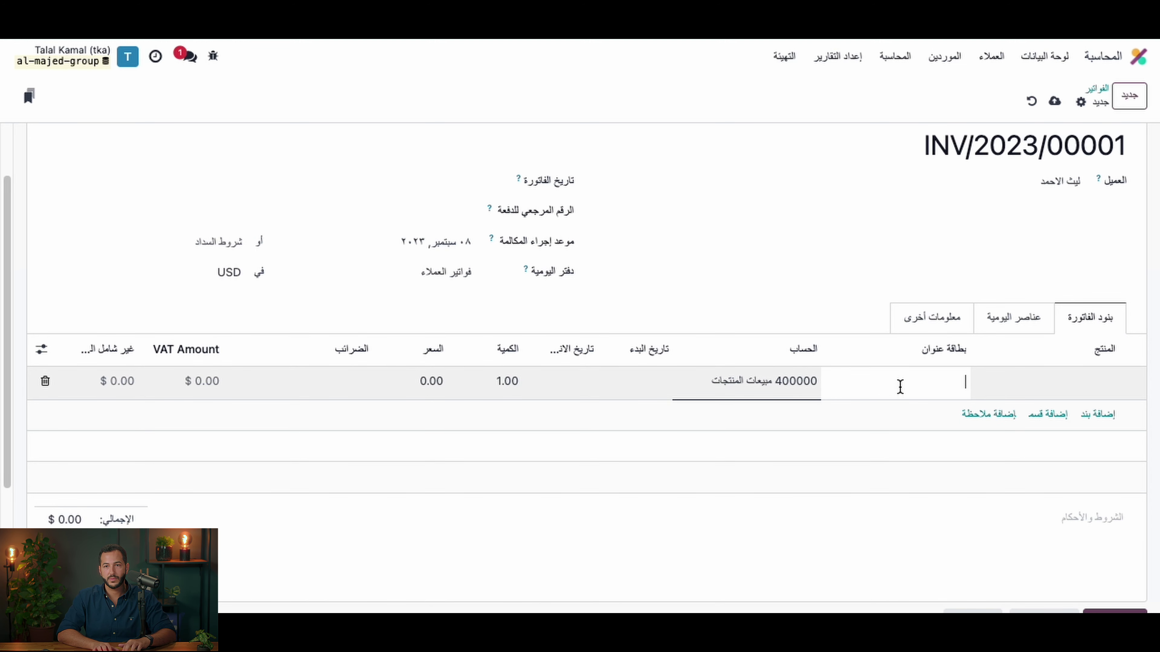
{"action": "type", "text": "المست"}
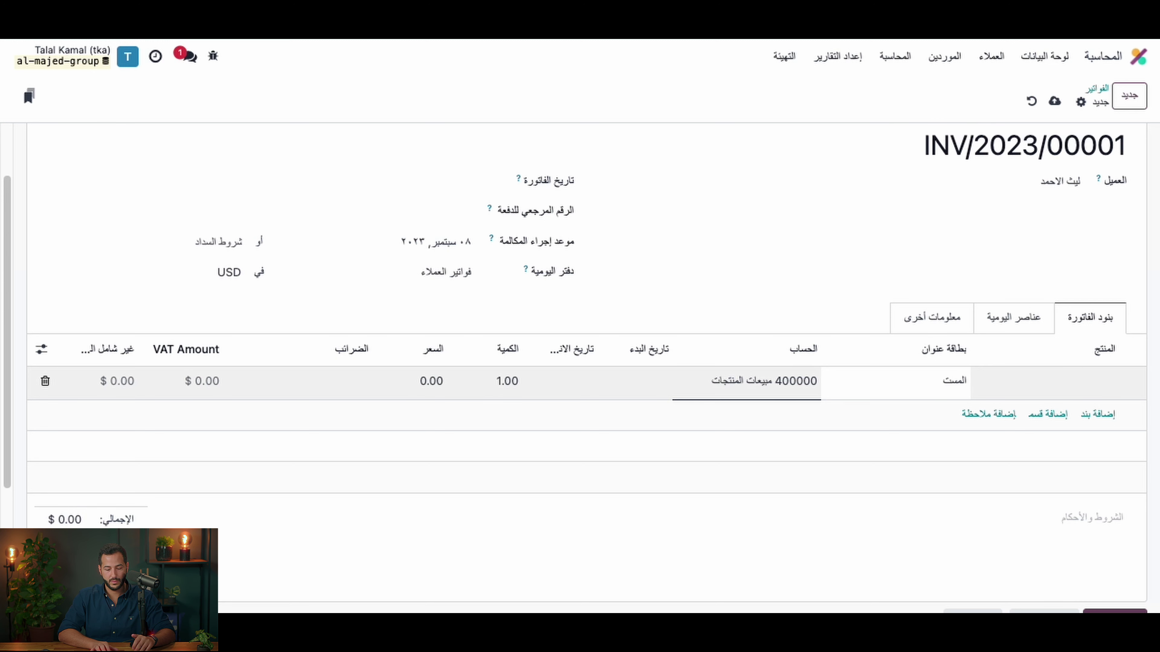
{"action": "type", "text": "ودع -"}
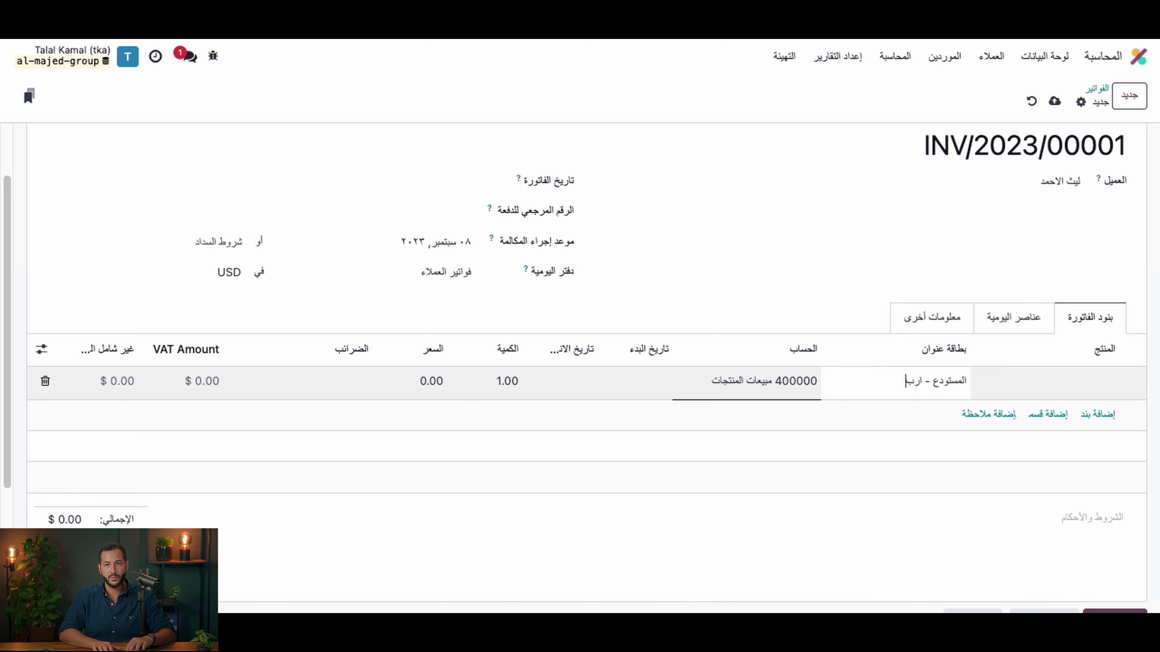
{"action": "type", "text": "اربيل"}
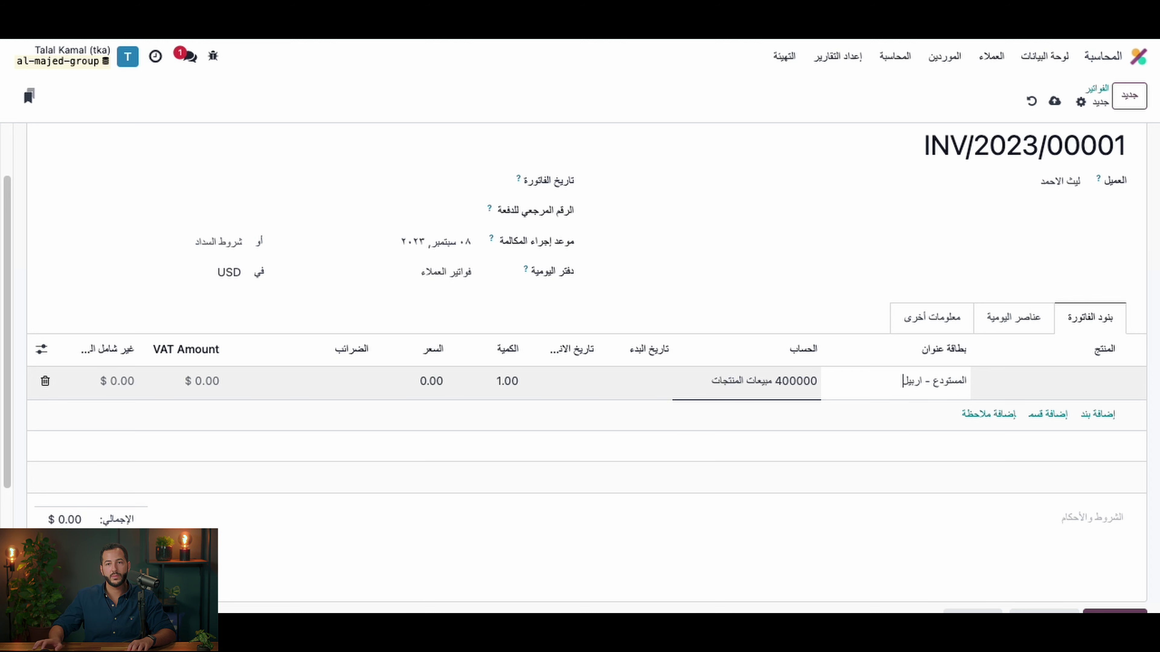
Step: Set the warehouse line's price to 120000
{"action": "left_click", "coordinate": [437, 393]}
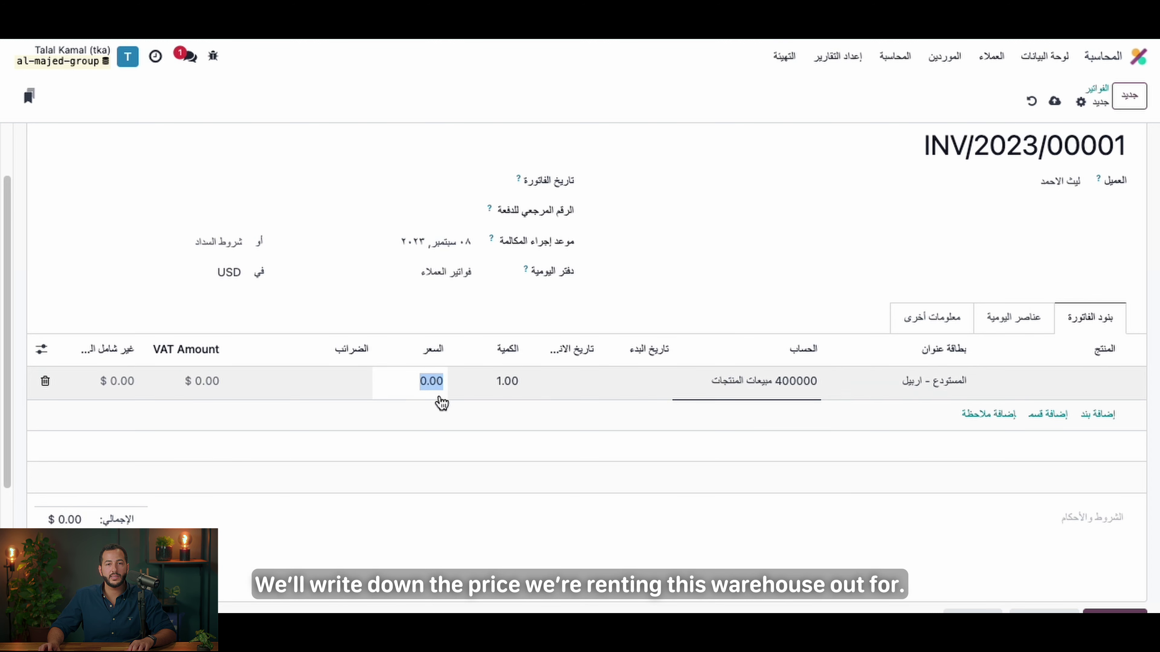
{"action": "type", "text": "١٢٠٠٠٠"}
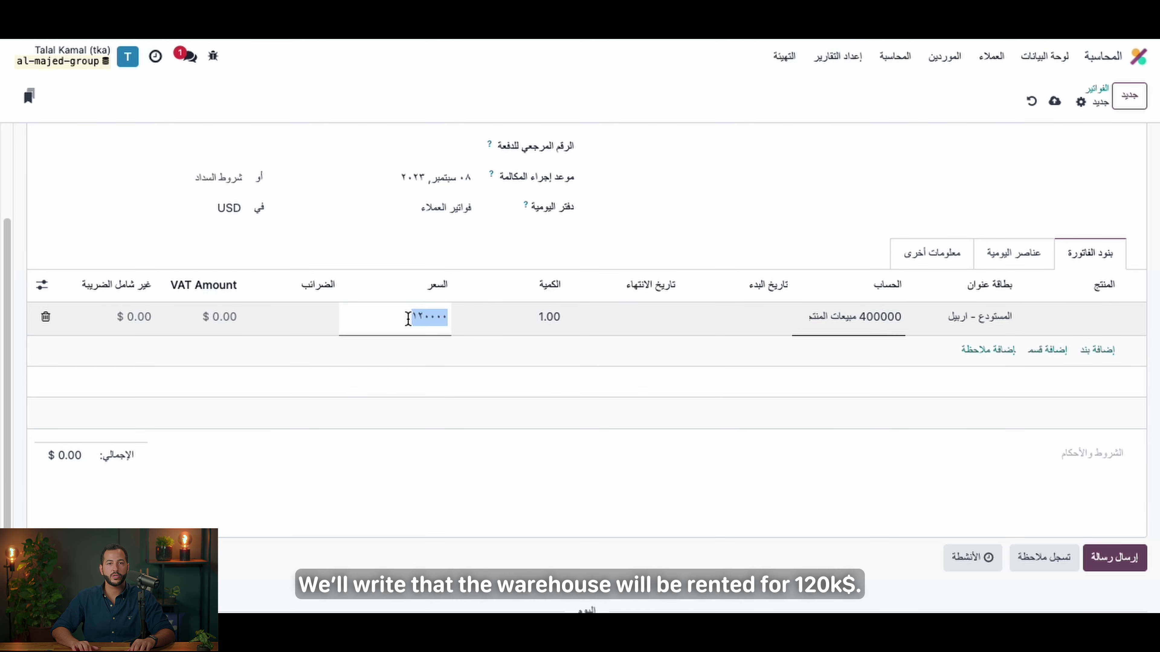
{"action": "type", "text": "120000"}
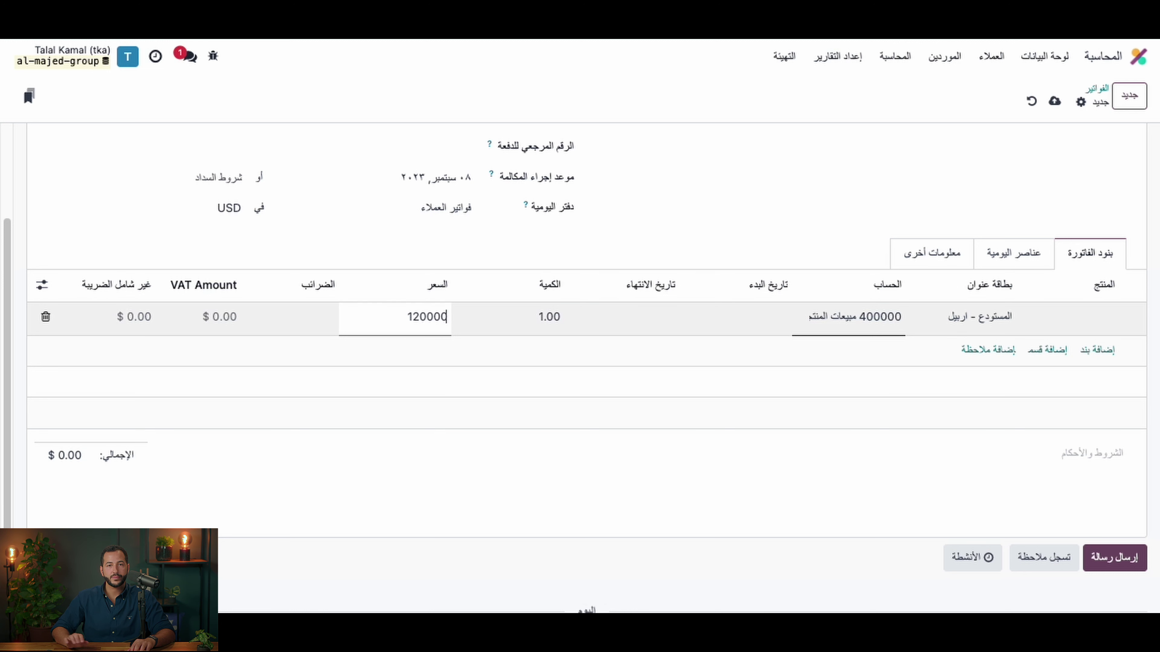
{"action": "left_click", "coordinate": [364, 258]}
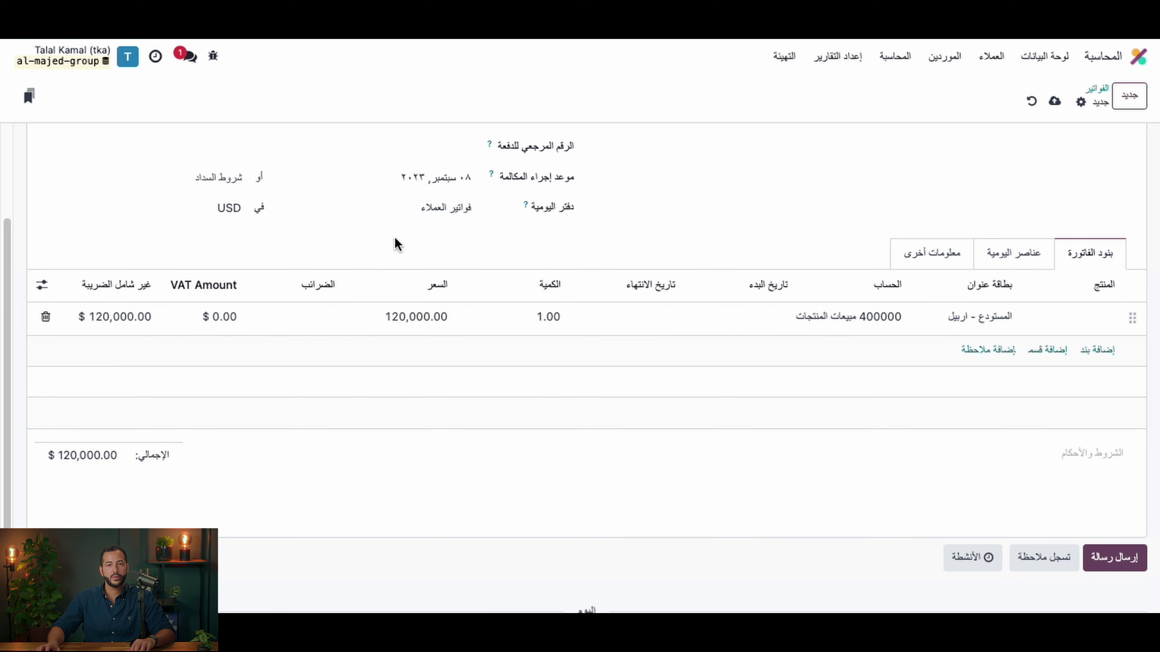
Step: Set the invoice line's start date to 8 September 2023
{"action": "scroll", "coordinate": [808, 443], "scroll_direction": "up", "scroll_amount": 1}
{"action": "scroll", "coordinate": [703, 429], "scroll_direction": "up", "scroll_amount": 3}
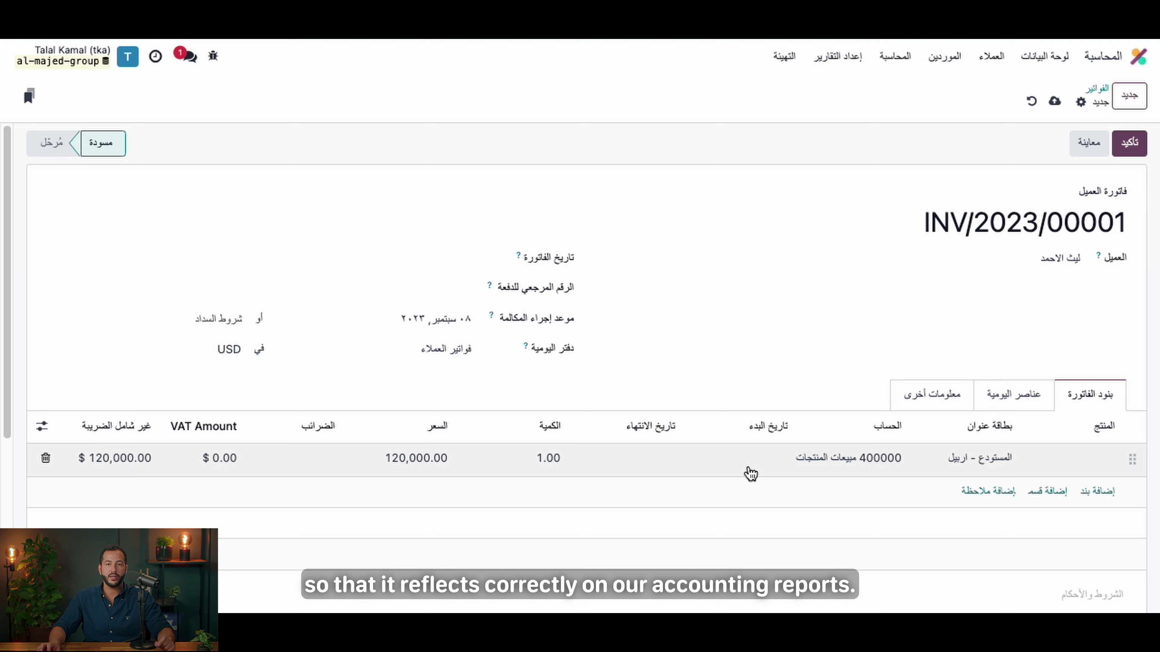
{"action": "left_click", "coordinate": [743, 465]}
{"action": "left_click", "coordinate": [740, 473]}
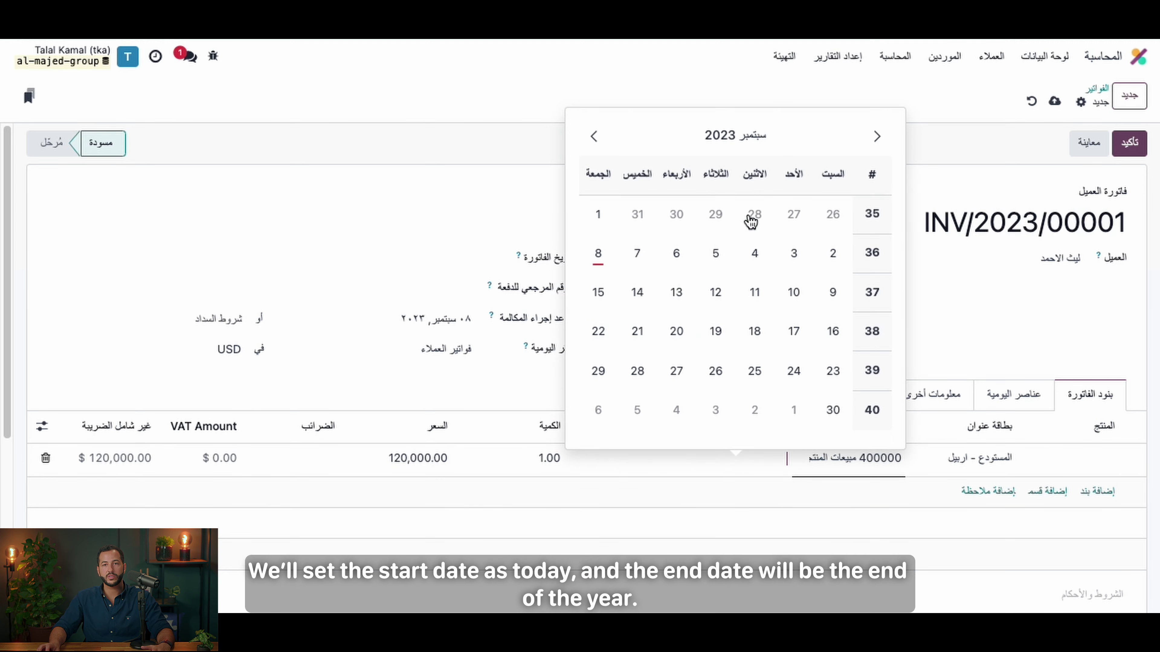
{"action": "left_click", "coordinate": [598, 254]}
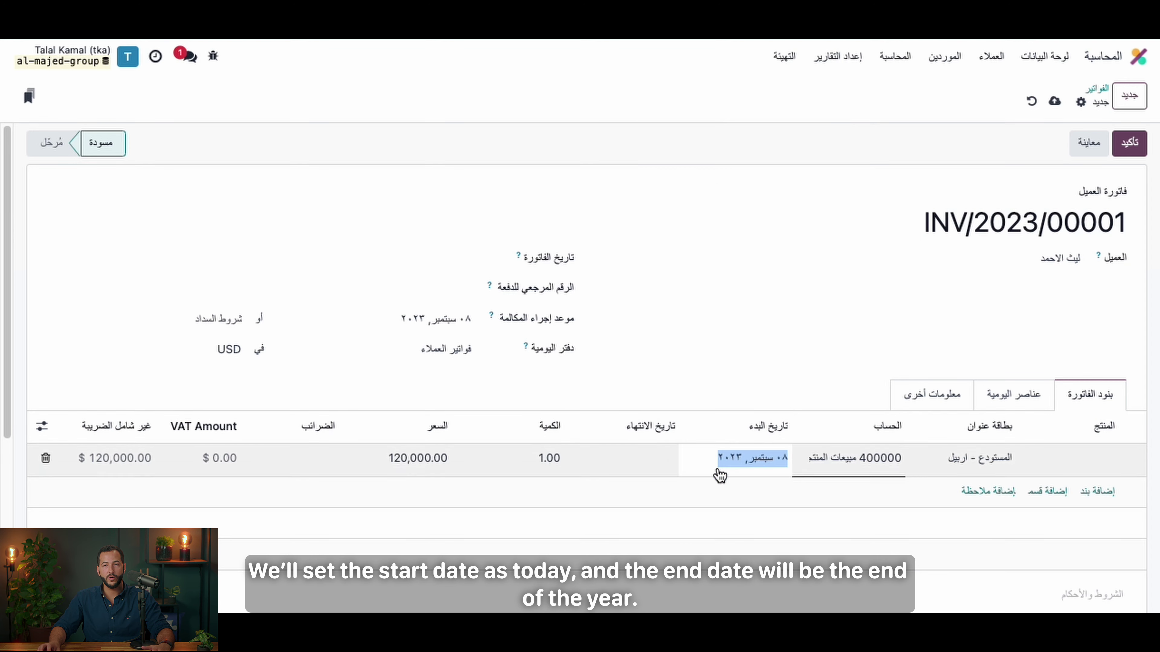
Step: Set the invoice line's end date to 31 December 2023
{"action": "left_click", "coordinate": [609, 462]}
{"action": "left_click", "coordinate": [480, 137]}
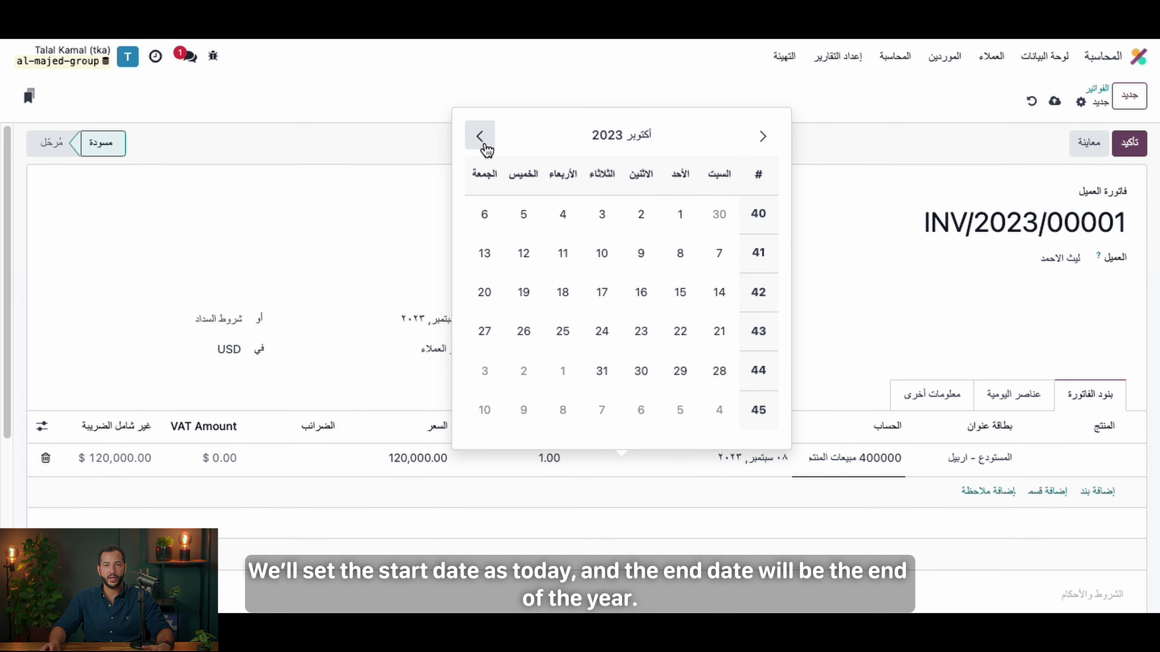
{"action": "left_click", "coordinate": [480, 137]}
{"action": "left_click", "coordinate": [480, 137]}
{"action": "left_click", "coordinate": [480, 137]}
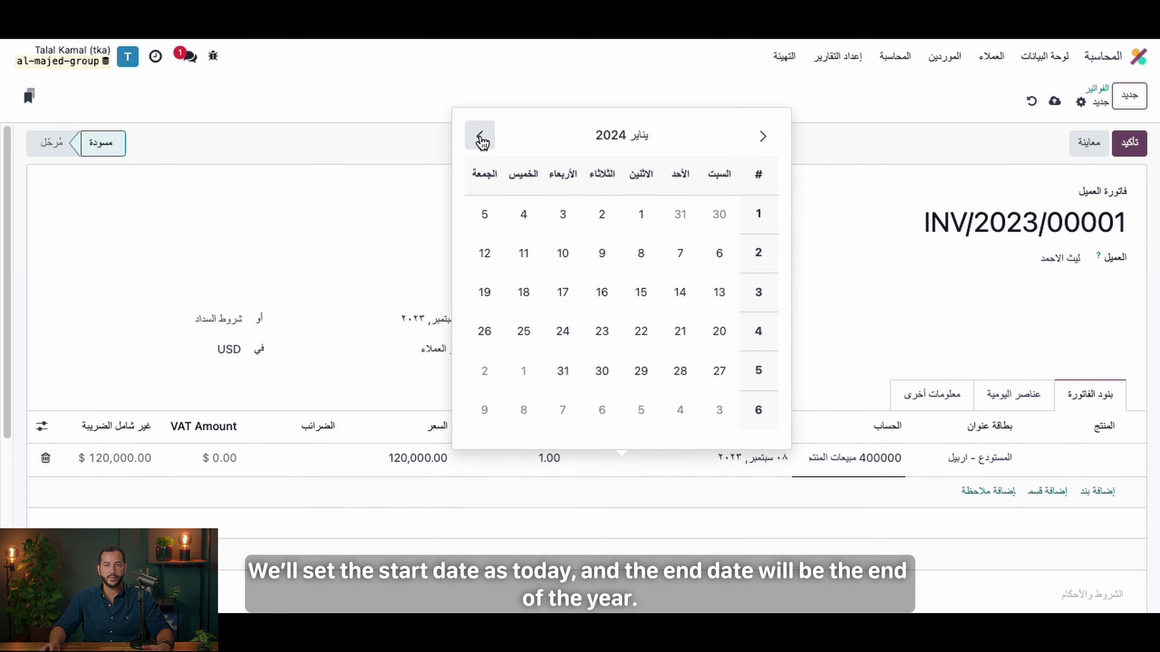
{"action": "left_click", "coordinate": [764, 136]}
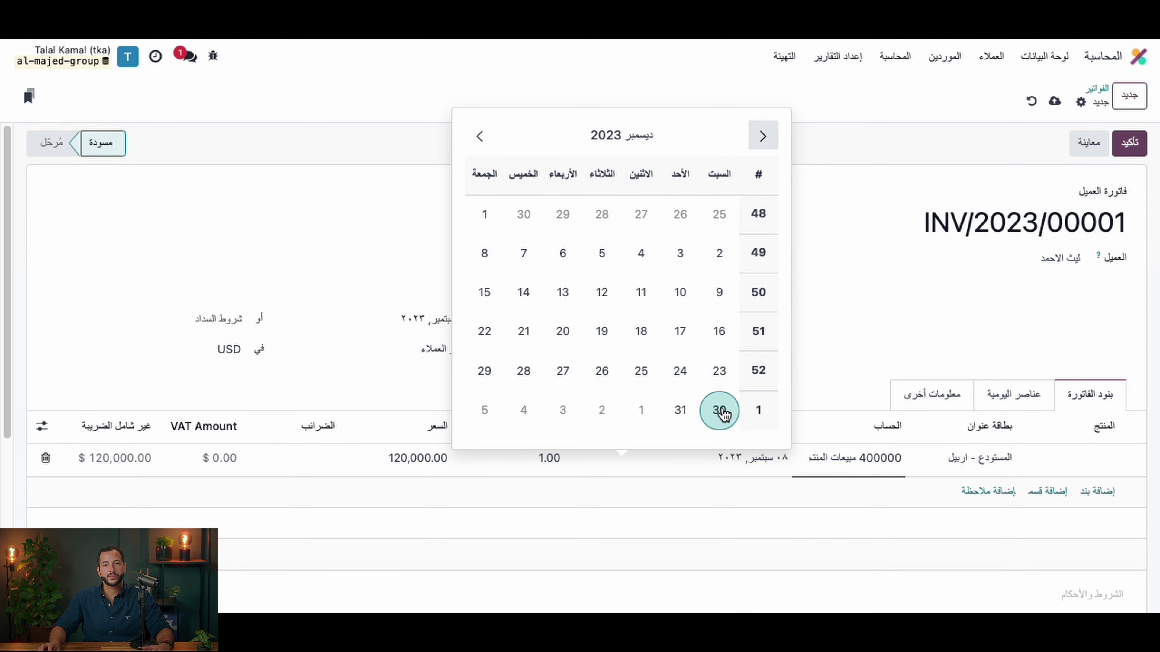
{"action": "left_click", "coordinate": [680, 410]}
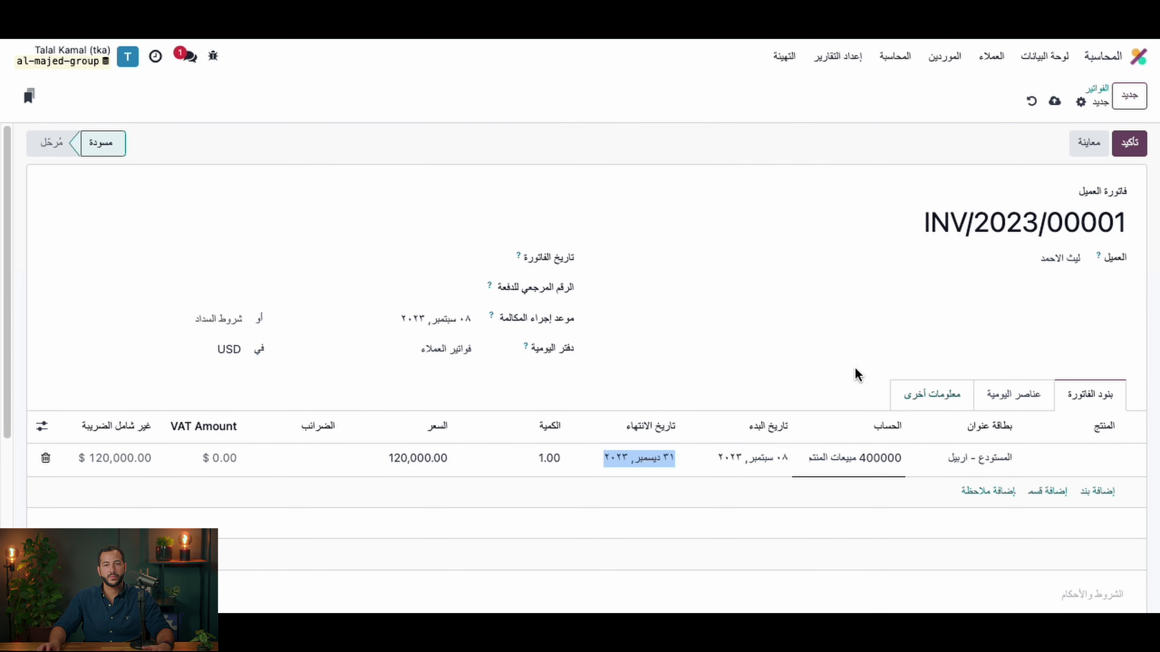
{"action": "scroll", "coordinate": [1090, 228], "scroll_direction": "down", "scroll_amount": 3}
{"action": "scroll", "coordinate": [1090, 228], "scroll_direction": "up", "scroll_amount": 3}
Step: Confirm invoice INV/2023/00001 and start registering its payment
{"action": "left_click", "coordinate": [1139, 147]}
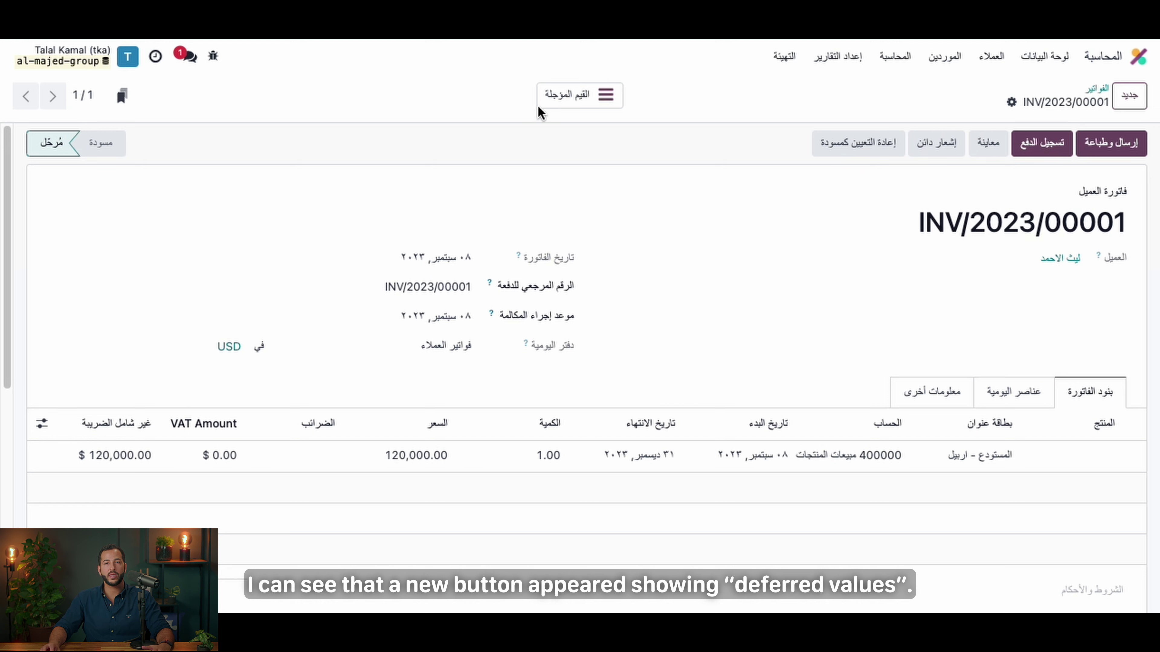
{"action": "left_click", "coordinate": [1039, 151]}
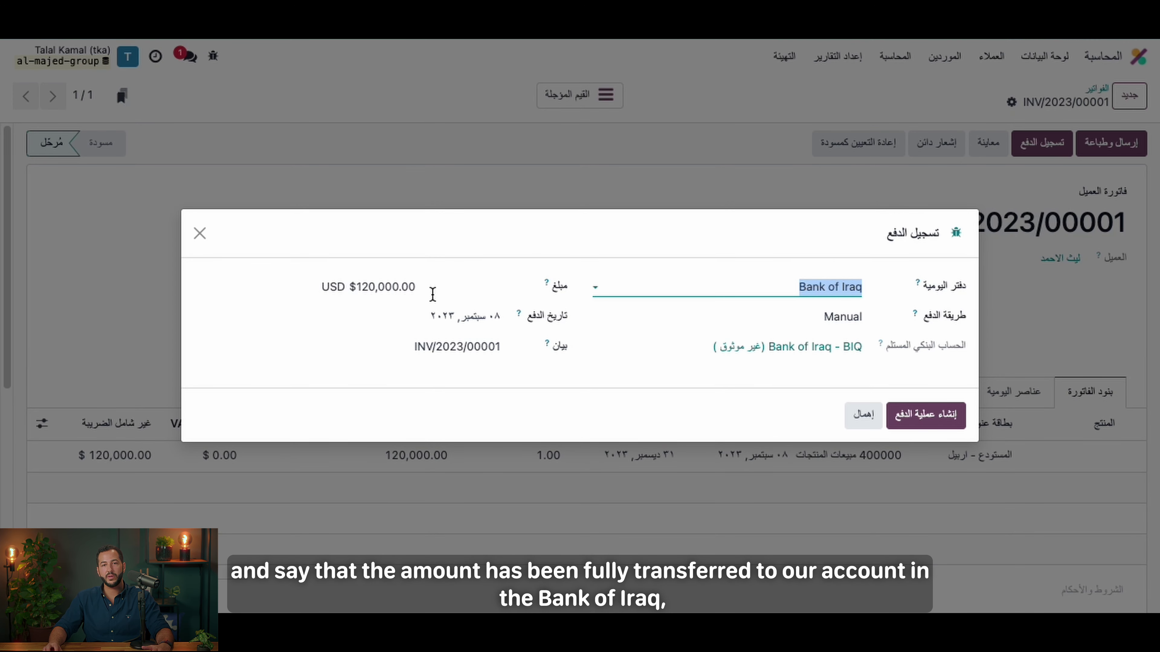
Step: Create the $120,000.00 payment in Bank of Iraq and list the invoice's deferred entries
{"action": "left_click", "coordinate": [927, 415]}
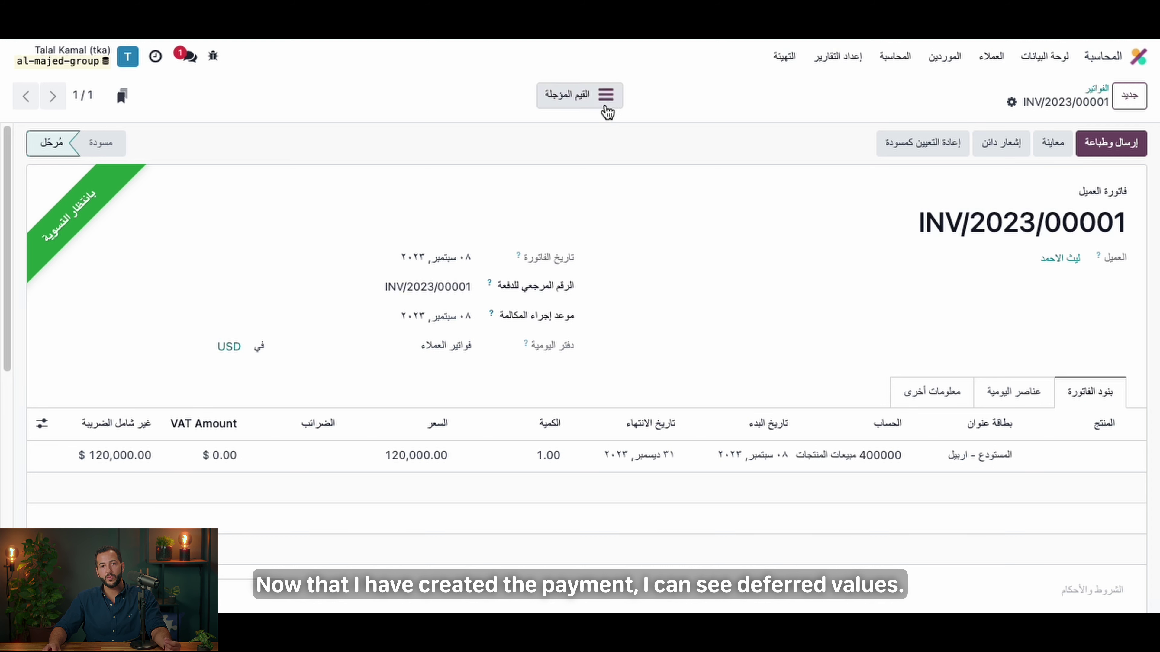
{"action": "left_click", "coordinate": [576, 94]}
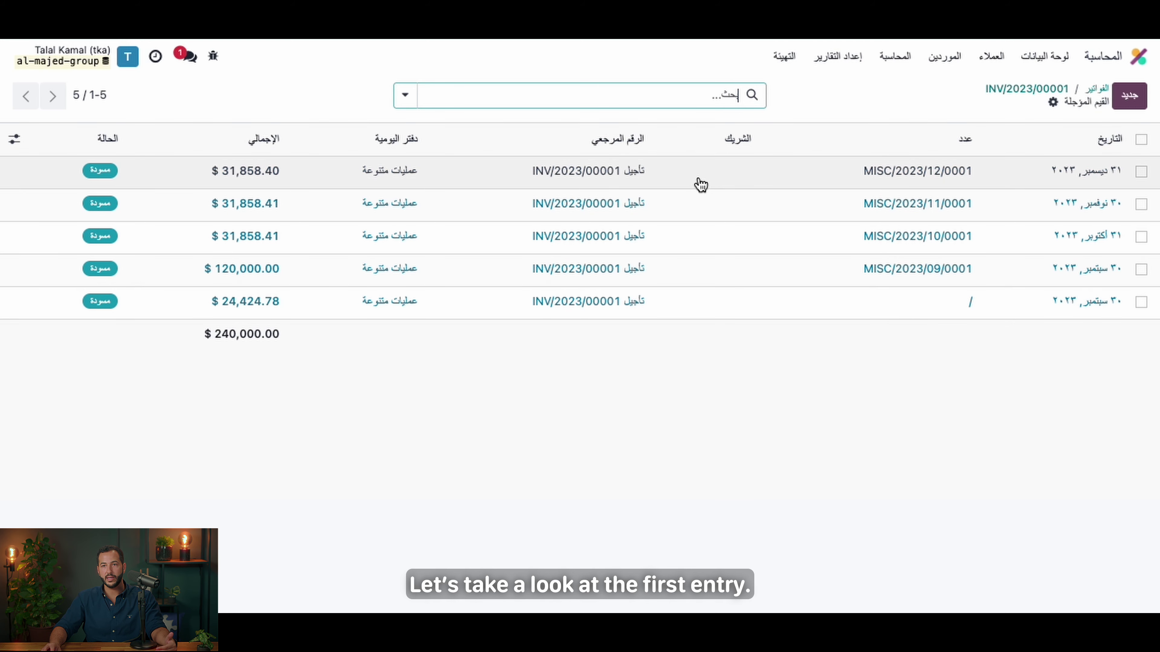
Step: Open the 30 September 2023 draft deferral entry for $24,424.78
{"action": "left_click", "coordinate": [747, 307]}
Step: Review the deferral entry's journal items, then open the Profit and Loss report
{"action": "scroll", "coordinate": [828, 450], "scroll_direction": "down", "scroll_amount": 3}
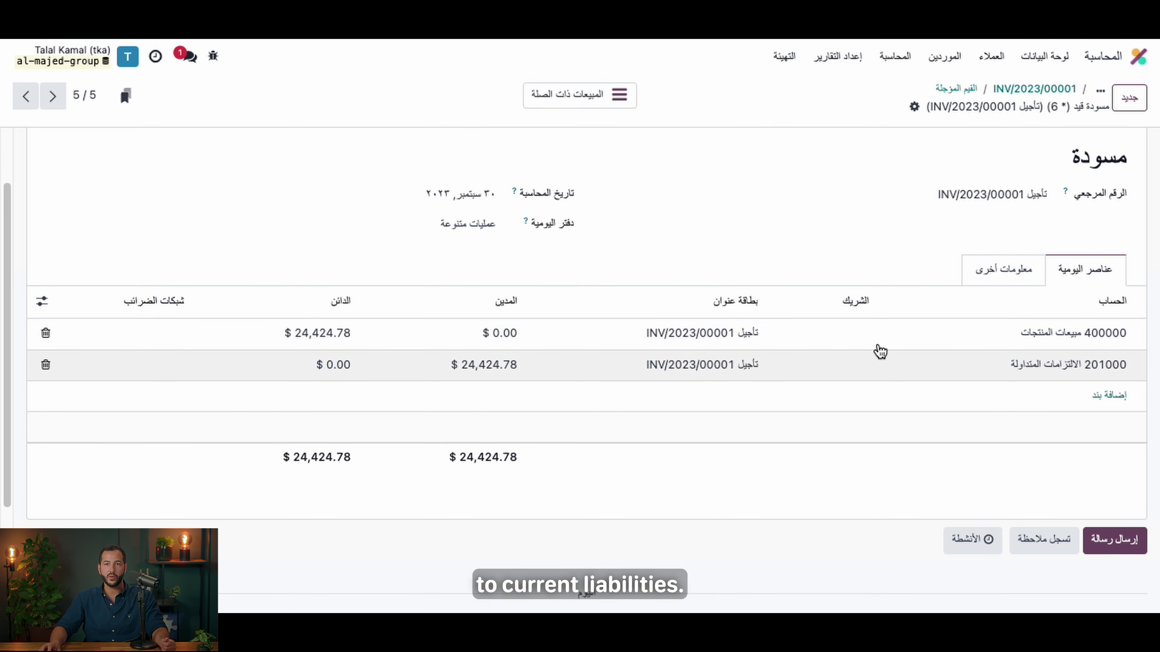
{"action": "left_click", "coordinate": [840, 67]}
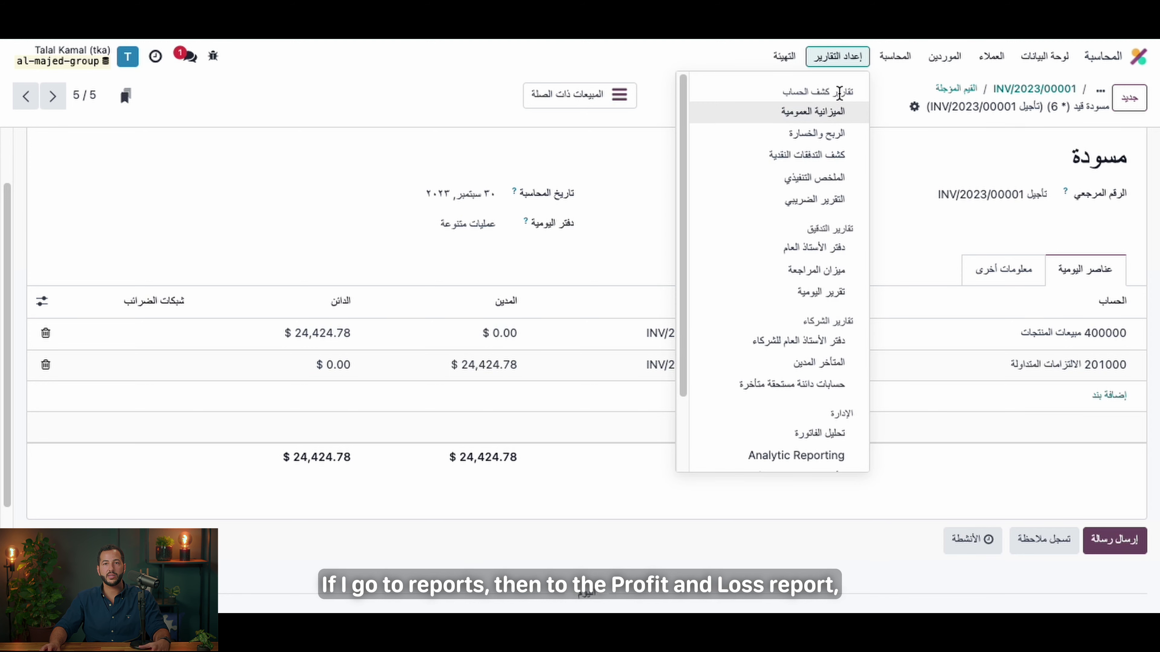
{"action": "left_click", "coordinate": [836, 137]}
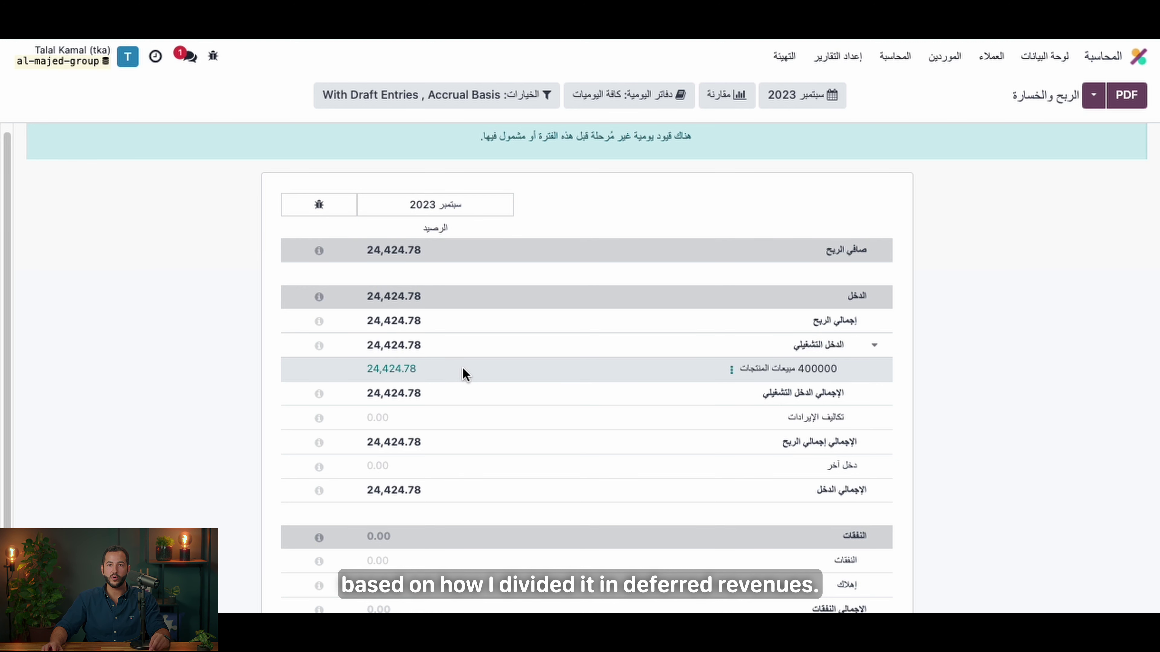
Step: After checking 24,424.78 September revenue, go back to the Odoo apps home screen
{"action": "left_click", "coordinate": [1139, 57]}
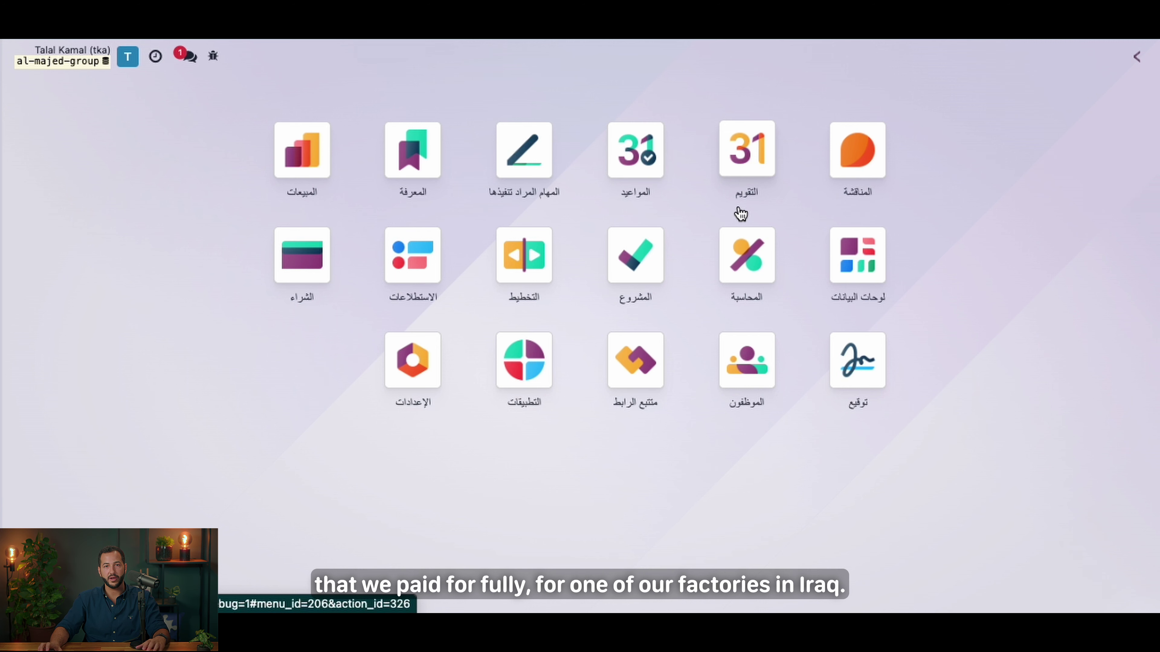
Step: Start a new vendor bill from the Accounting app's vendor bills list
{"action": "left_click", "coordinate": [735, 271]}
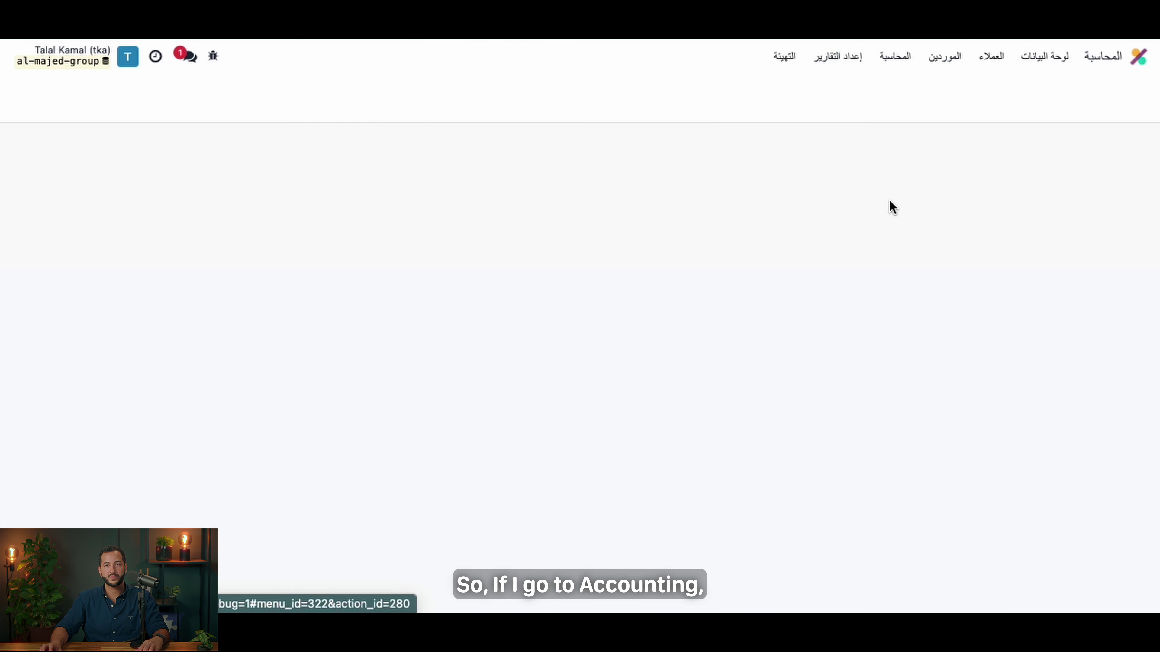
{"action": "left_click", "coordinate": [953, 60]}
{"action": "left_click", "coordinate": [938, 85]}
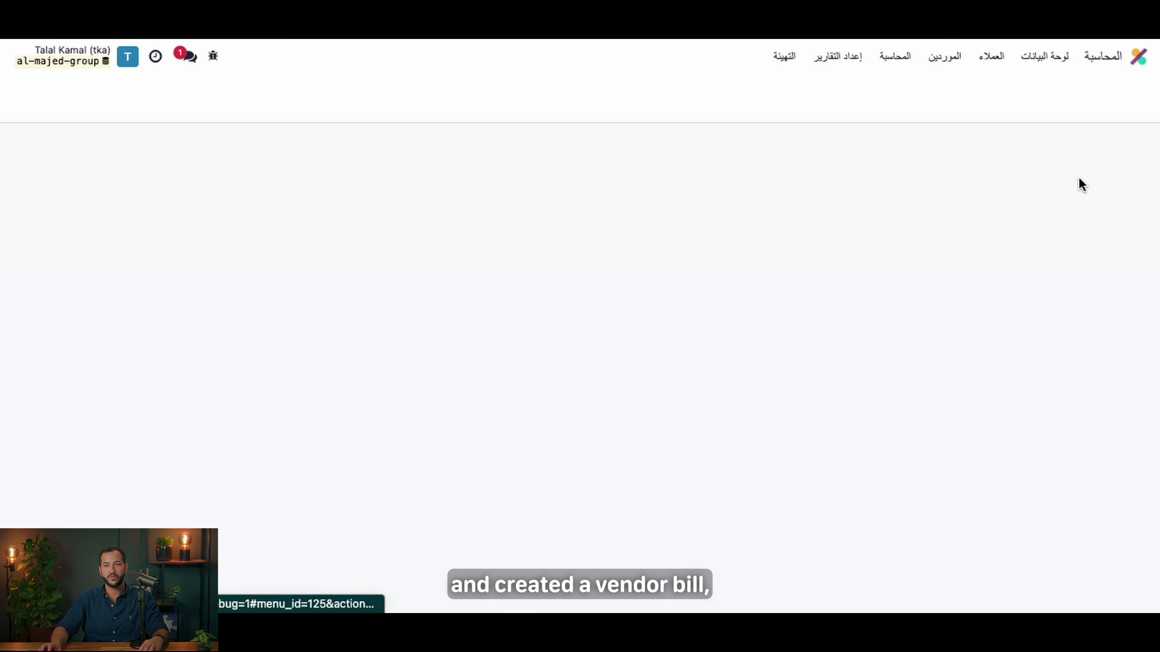
{"action": "left_click", "coordinate": [1129, 97]}
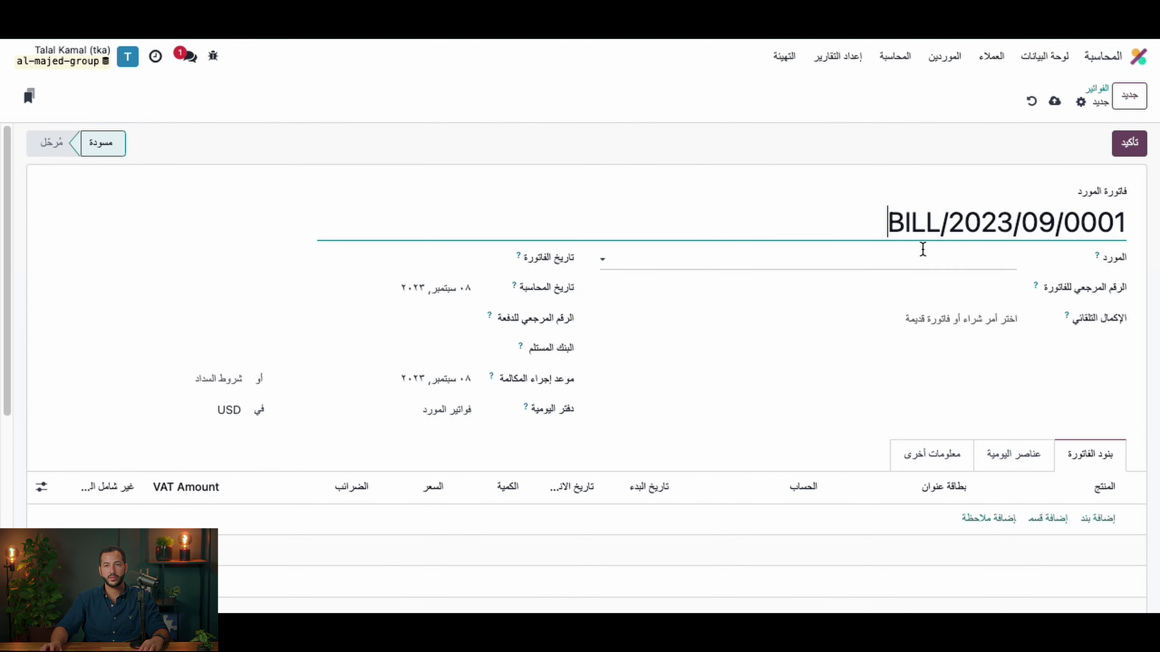
{"action": "scroll", "coordinate": [952, 287], "scroll_direction": "down", "scroll_amount": 2}
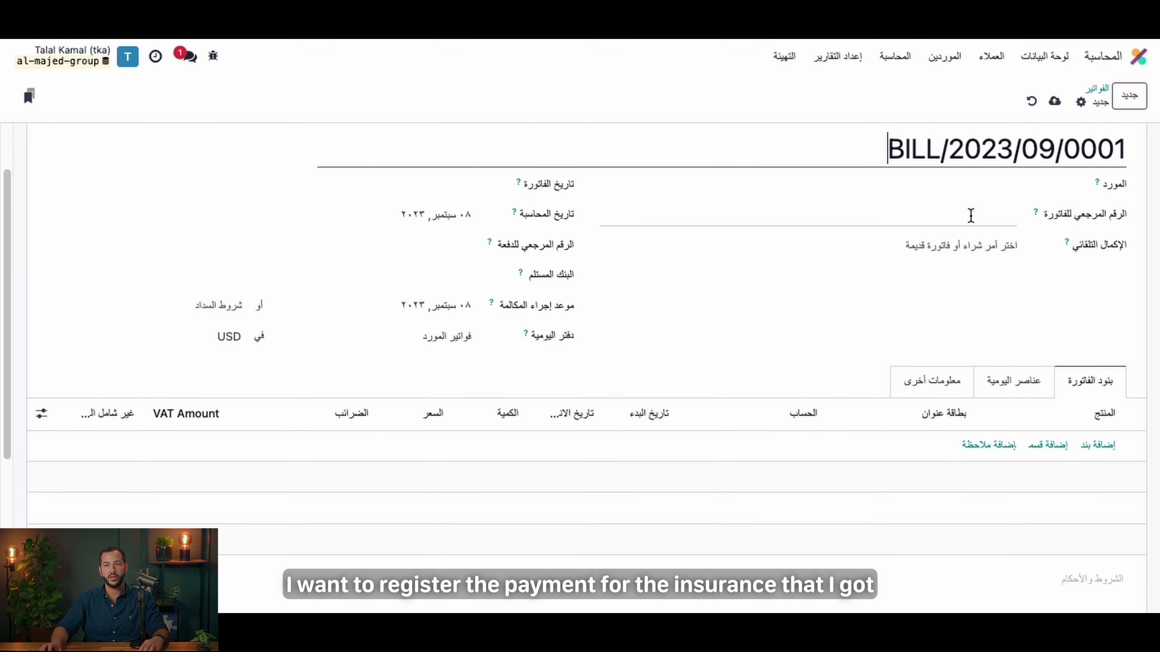
Step: Create vendor 'Al Iraq National Insurance', correcting the misspelled 'Inssurance', and save it onto the bill
{"action": "left_click", "coordinate": [992, 187]}
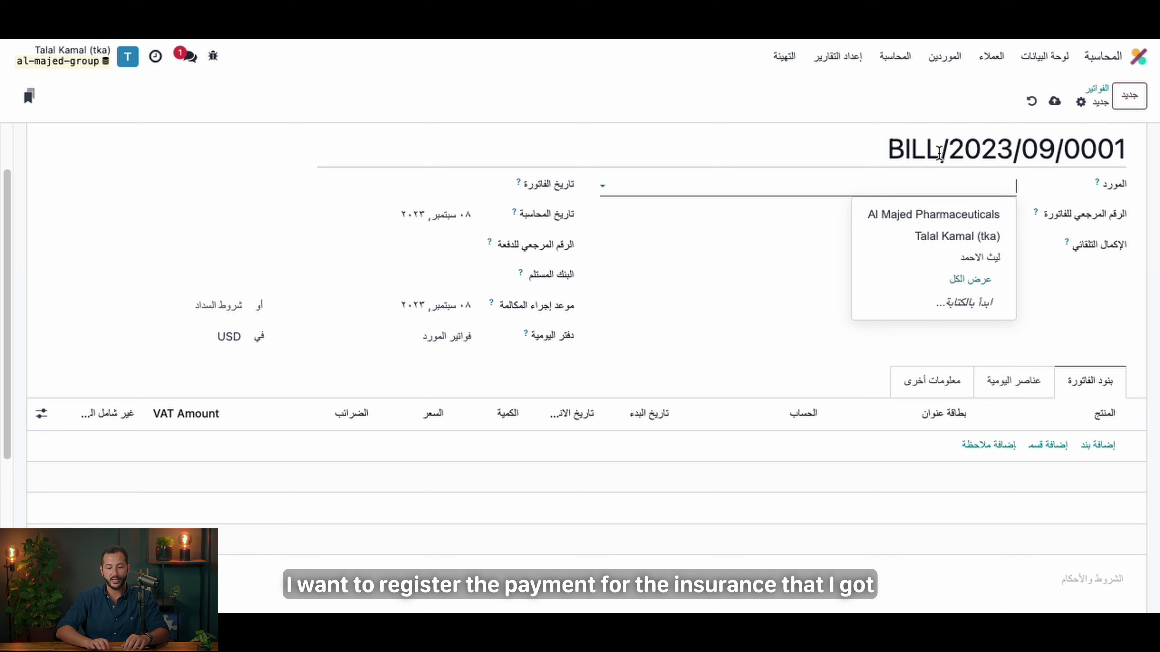
{"action": "type", "text": "Al Ira"}
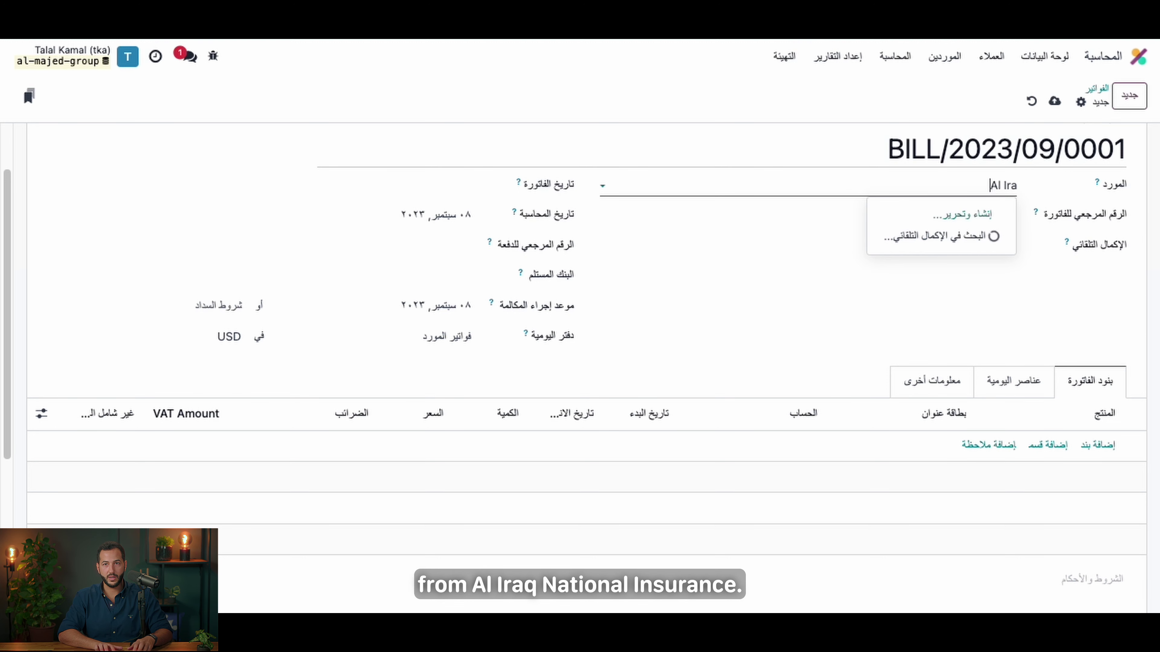
{"action": "type", "text": "q National"}
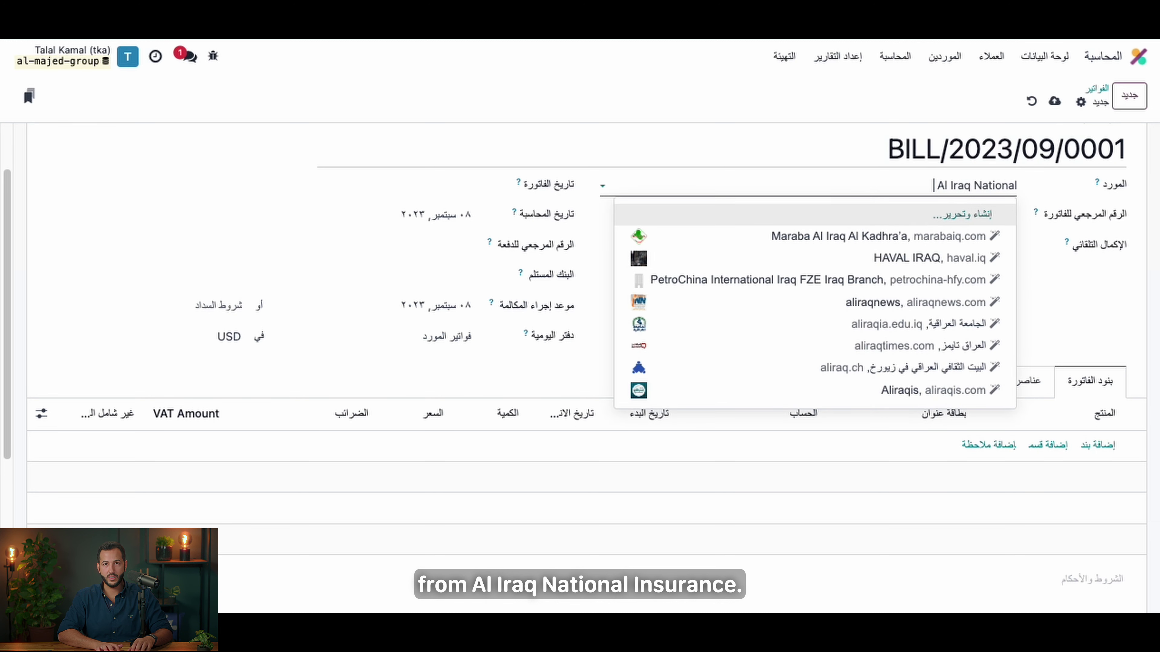
{"action": "type", "text": " Inssurance"}
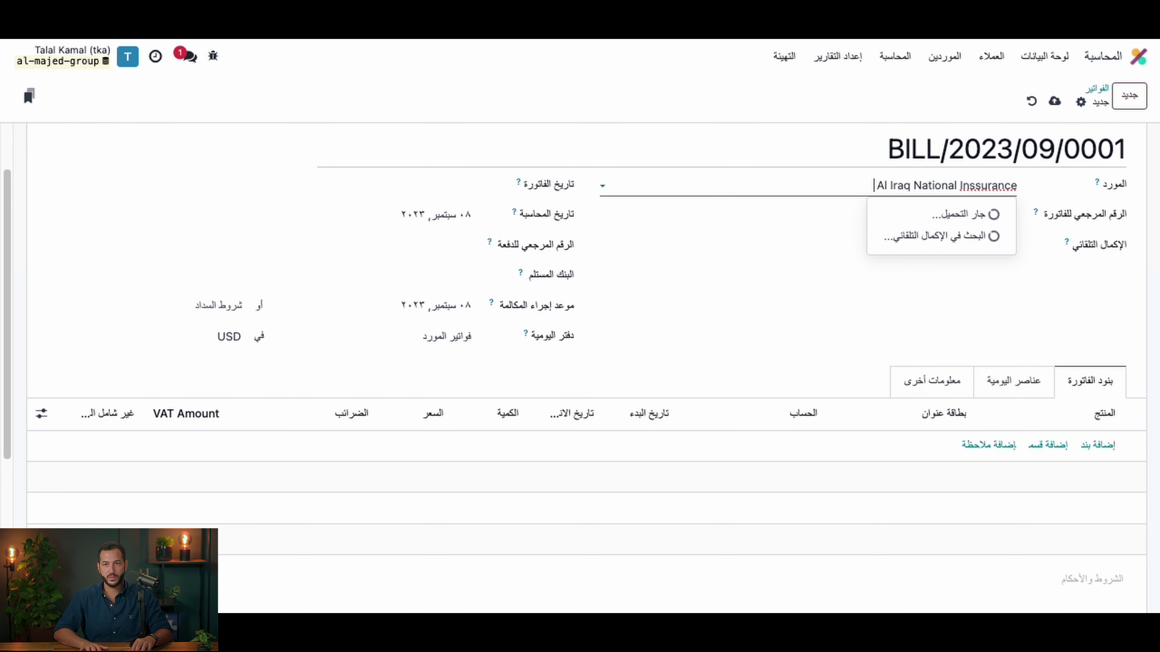
{"action": "right_click", "coordinate": [989, 188]}
{"action": "left_click", "coordinate": [959, 189]}
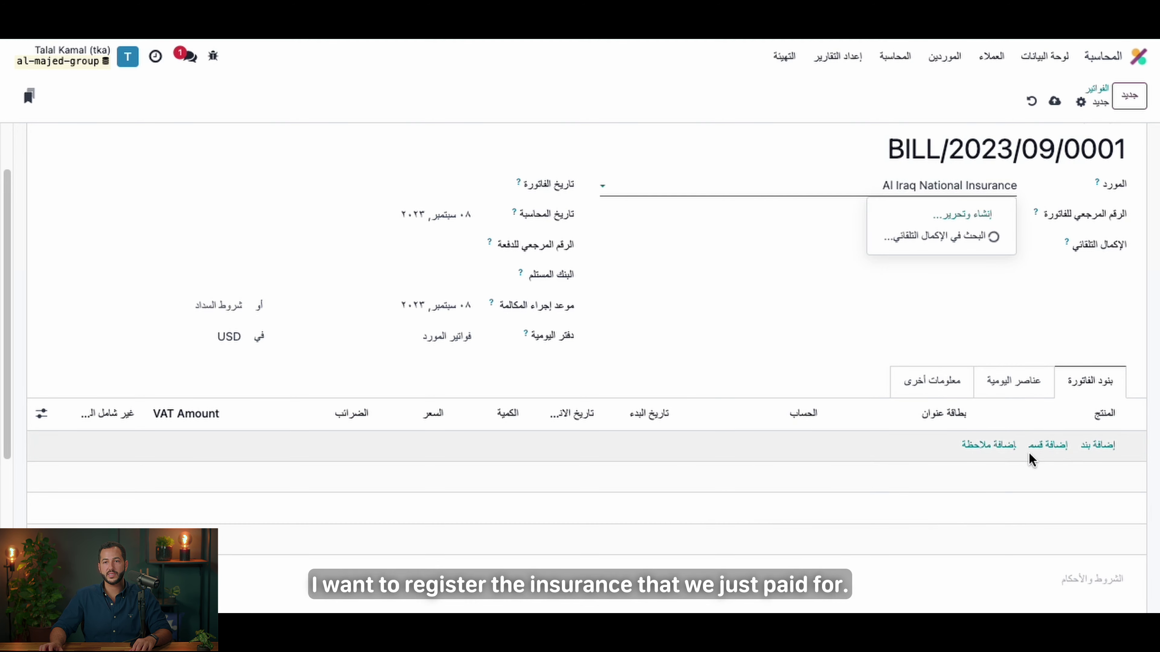
{"action": "left_click", "coordinate": [939, 224]}
{"action": "left_click", "coordinate": [939, 555]}
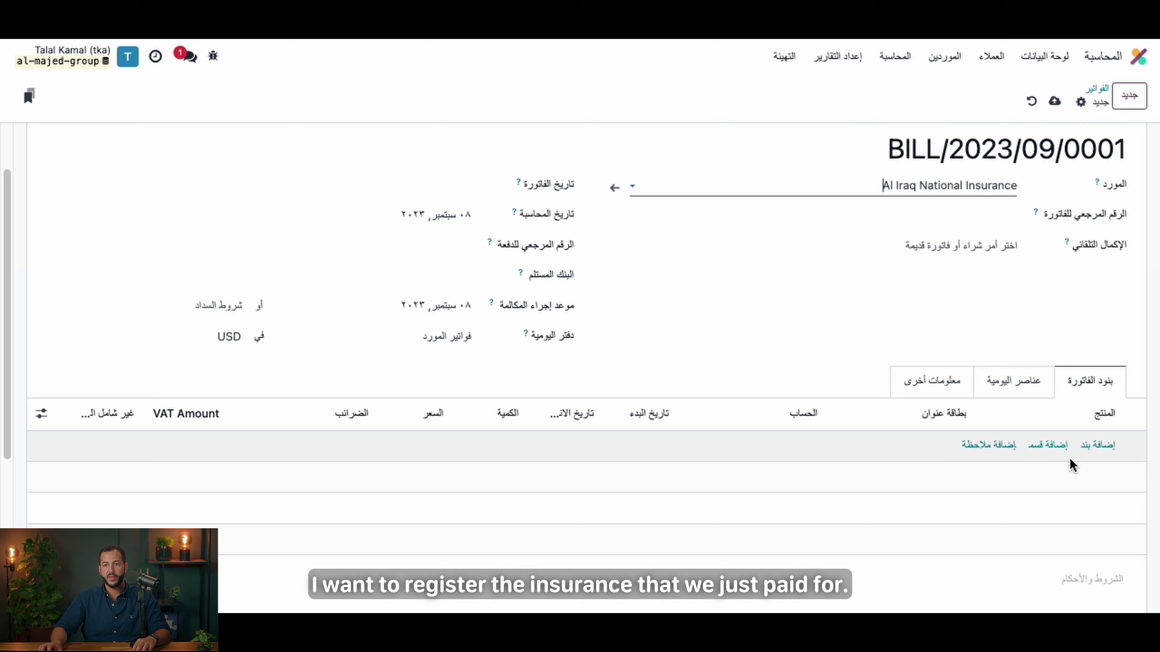
{"action": "left_click", "coordinate": [1098, 478]}
Step: Add a bill line 'Inssurane for Factory' priced 80000, starting 8 September 2023
{"action": "left_click", "coordinate": [890, 448]}
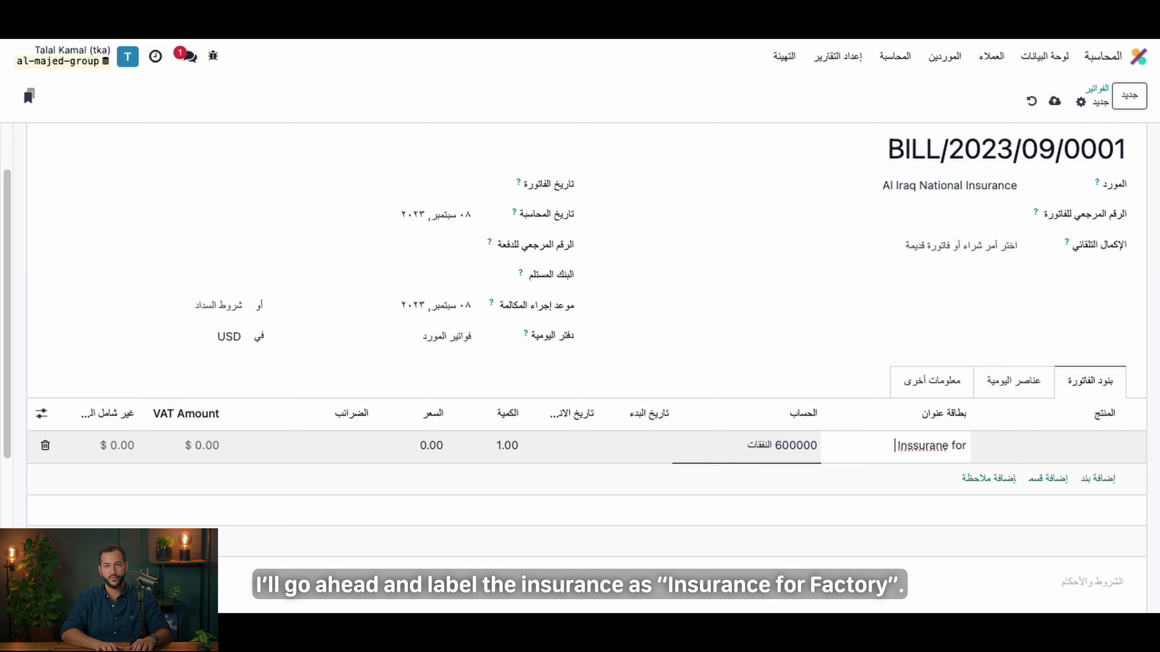
{"action": "type", "text": "Inssurane for Factory"}
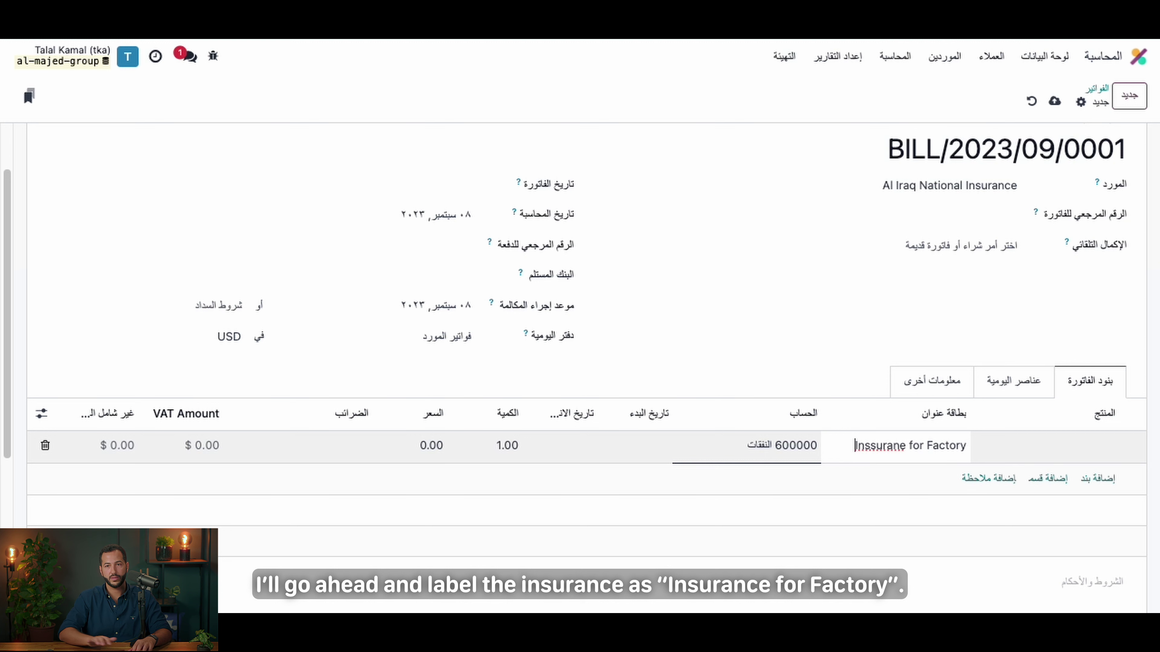
{"action": "left_click", "coordinate": [429, 450]}
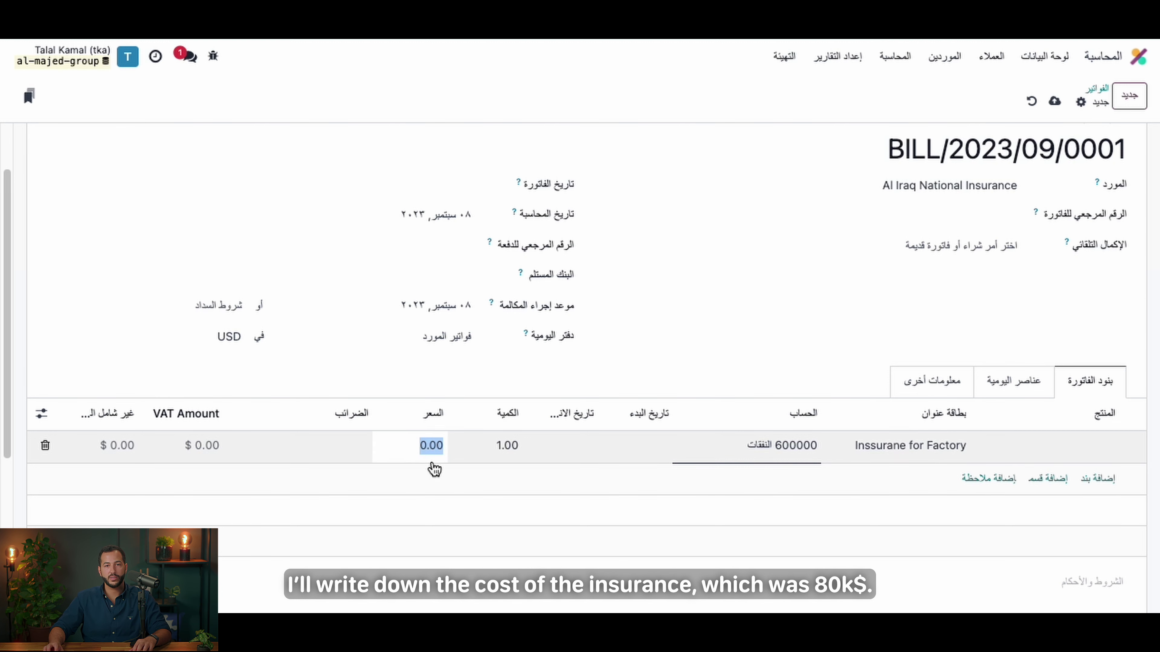
{"action": "type", "text": "80000"}
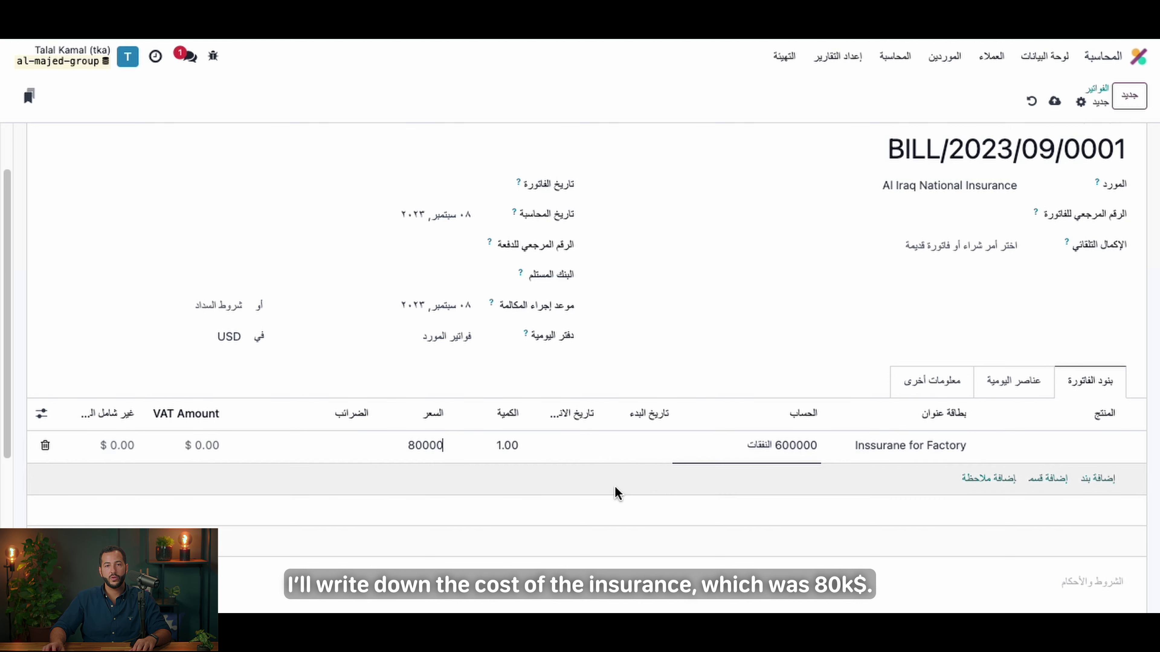
{"action": "left_click", "coordinate": [639, 458]}
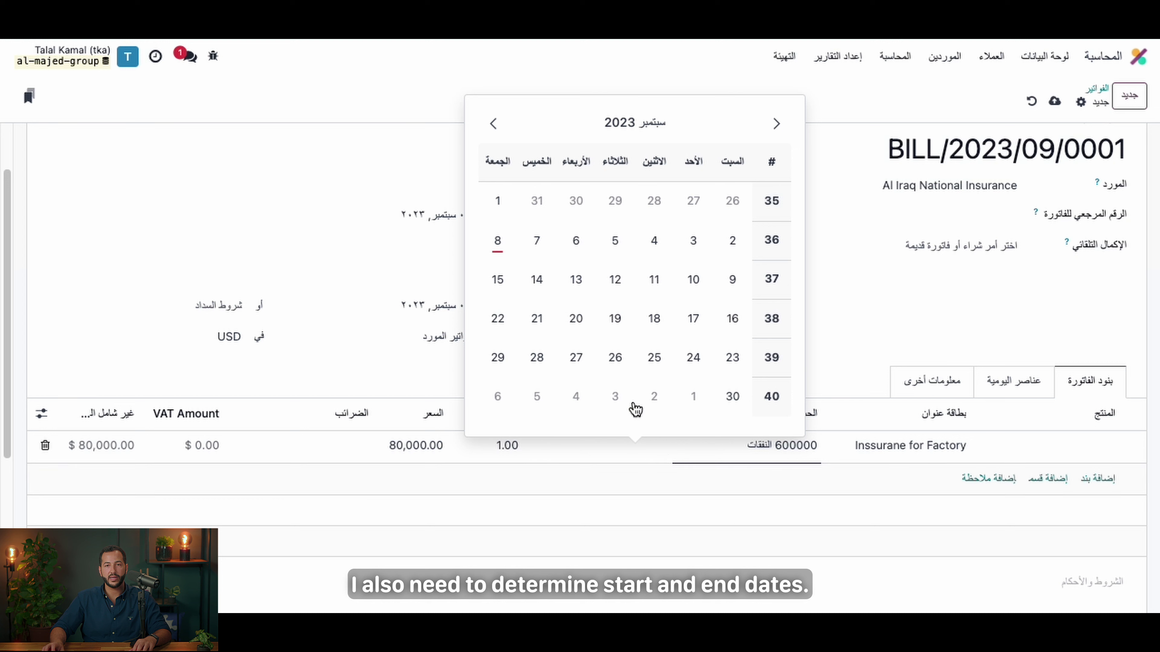
{"action": "left_click", "coordinate": [501, 241]}
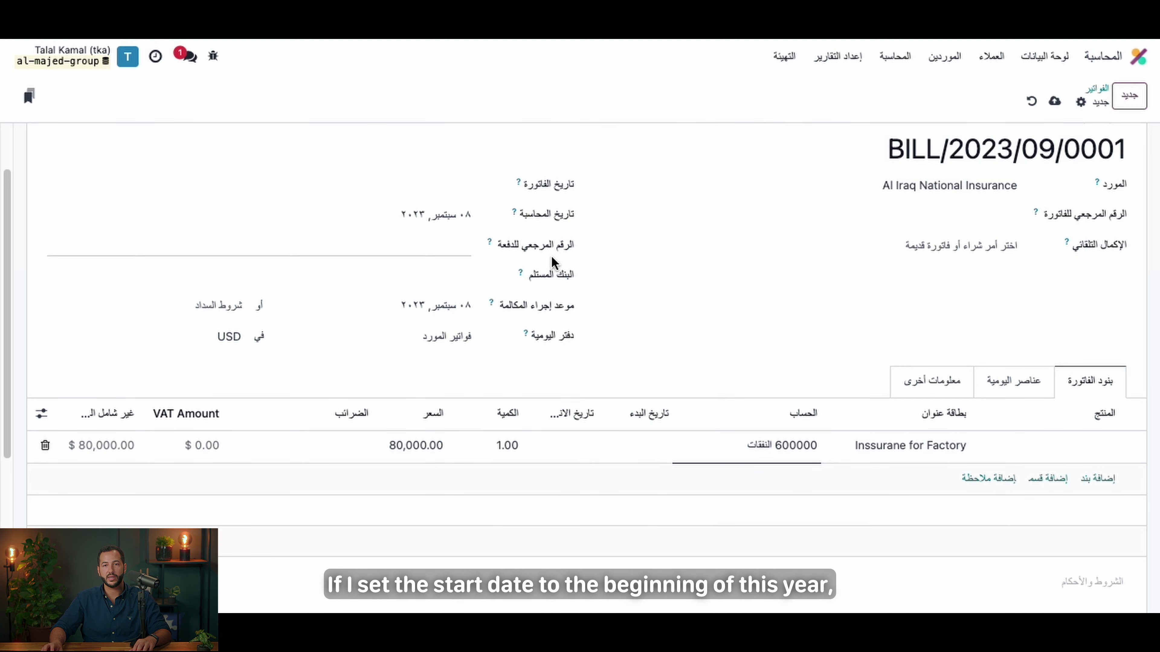
Step: Set the line's end date to 7 September 2024 and save the bill
{"action": "left_click", "coordinate": [556, 455]}
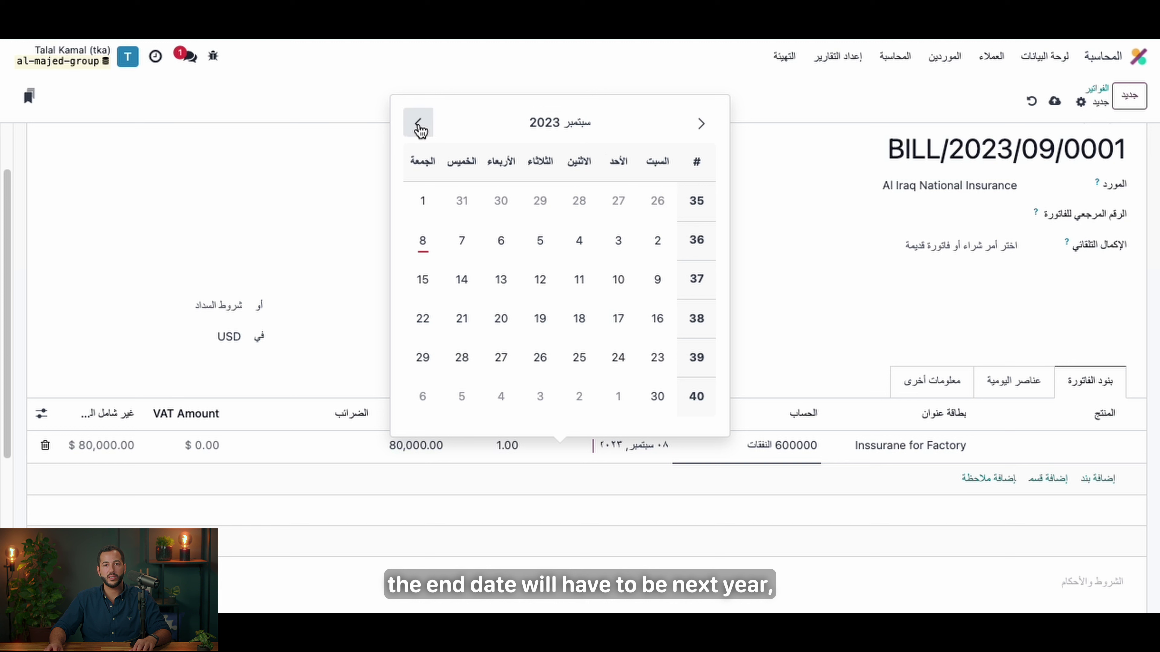
{"action": "left_click", "coordinate": [708, 129]}
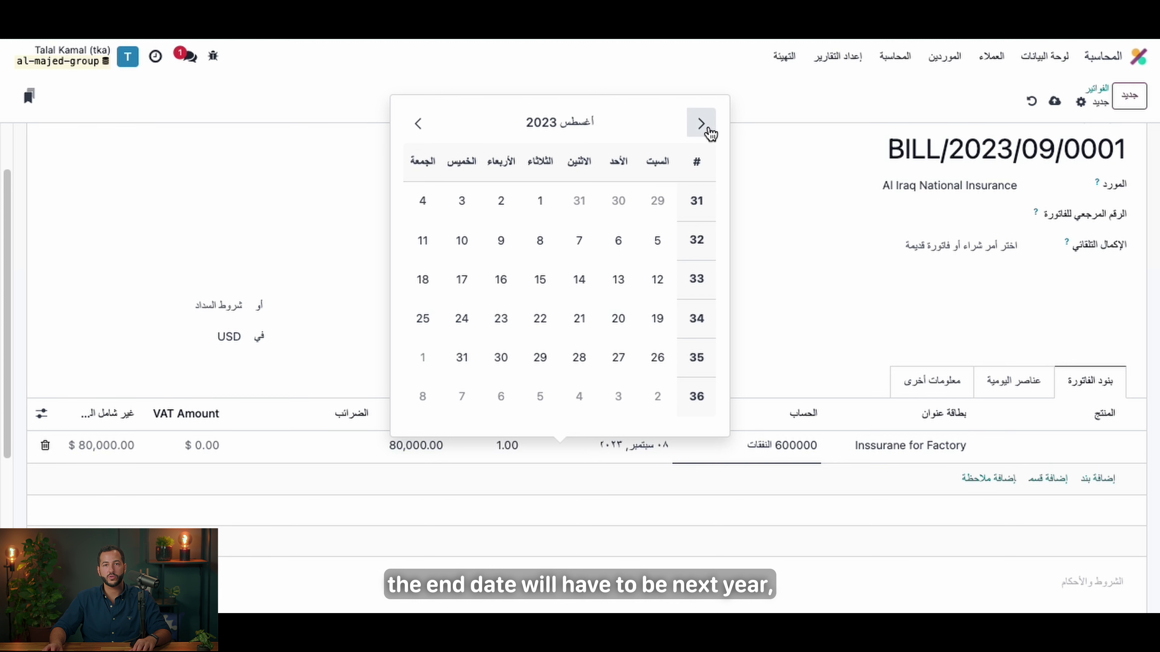
{"action": "left_click", "coordinate": [417, 124]}
{"action": "left_click", "coordinate": [417, 124]}
{"action": "left_click", "coordinate": [418, 124]}
{"action": "left_click", "coordinate": [417, 124]}
{"action": "left_click", "coordinate": [417, 124]}
{"action": "left_click", "coordinate": [417, 125]}
{"action": "left_click", "coordinate": [417, 124]}
{"action": "left_click", "coordinate": [417, 124]}
{"action": "left_click", "coordinate": [418, 124]}
{"action": "left_click", "coordinate": [418, 124]}
{"action": "left_click", "coordinate": [418, 124]}
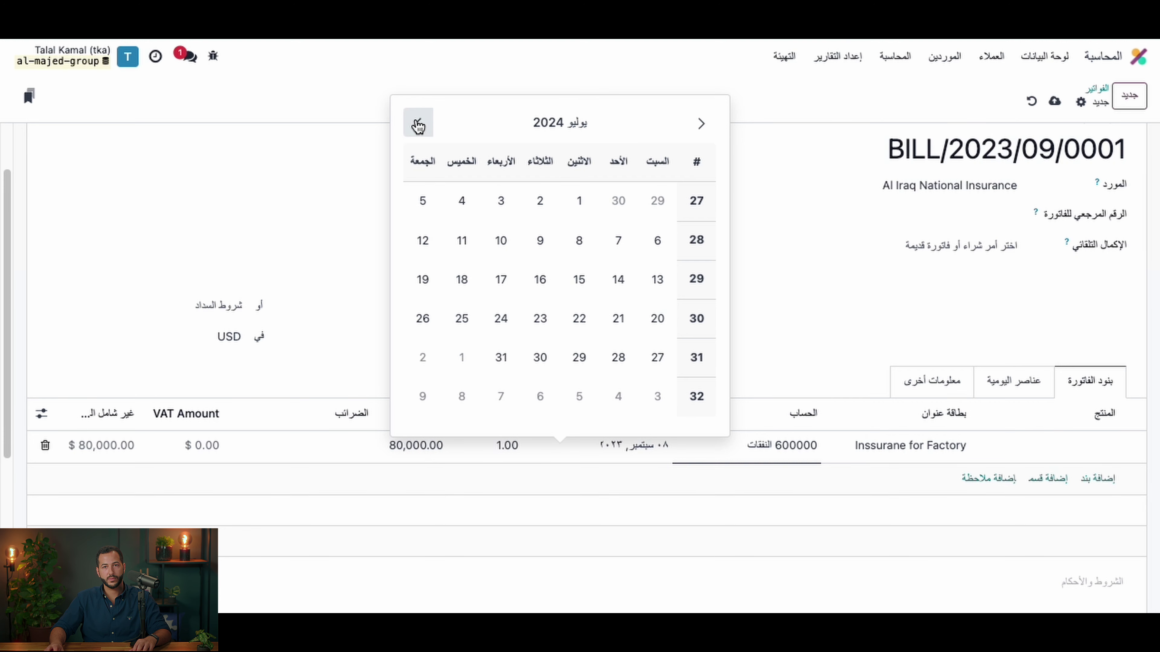
{"action": "left_click", "coordinate": [417, 124]}
{"action": "left_click", "coordinate": [418, 124]}
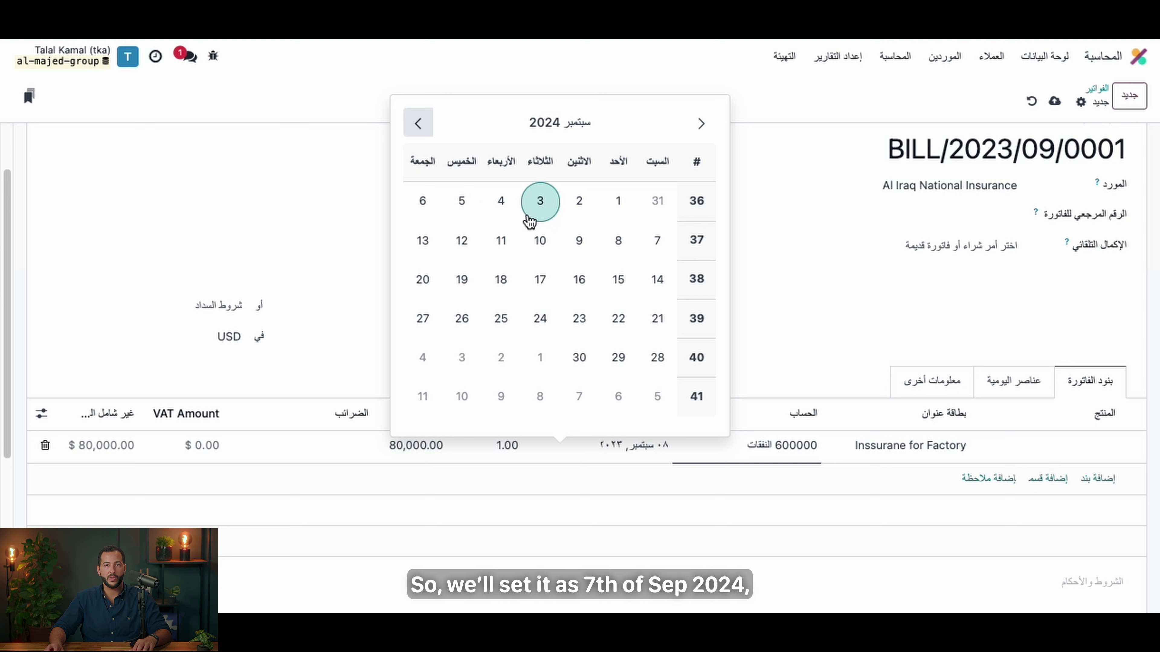
{"action": "left_click", "coordinate": [656, 239]}
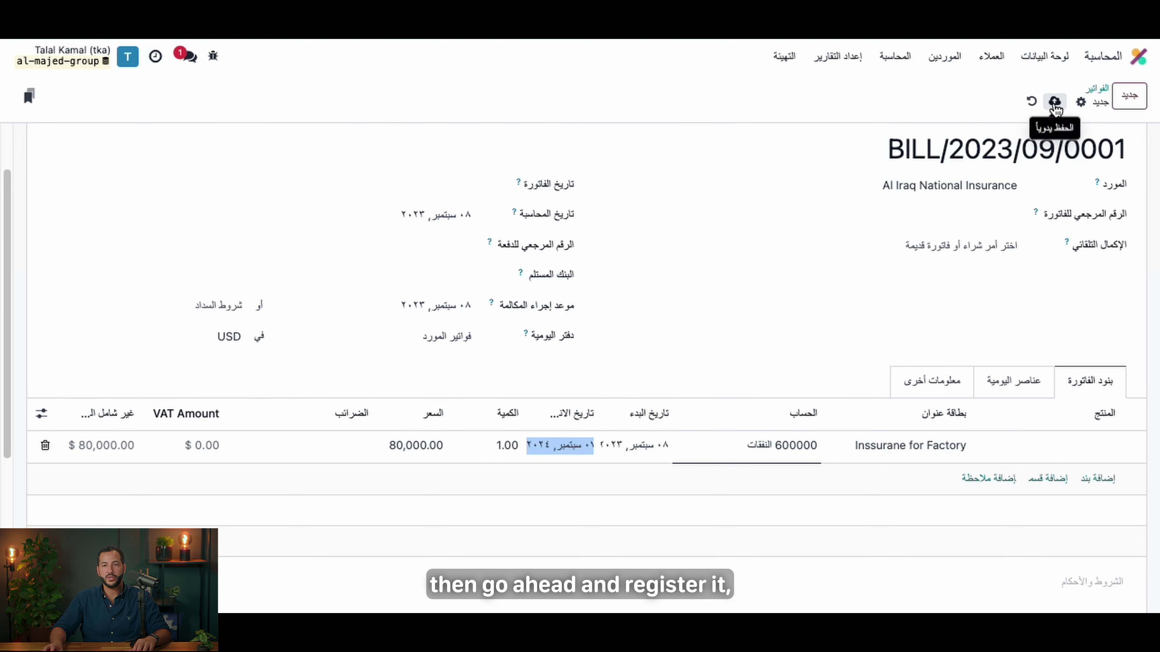
{"action": "left_click", "coordinate": [1054, 102]}
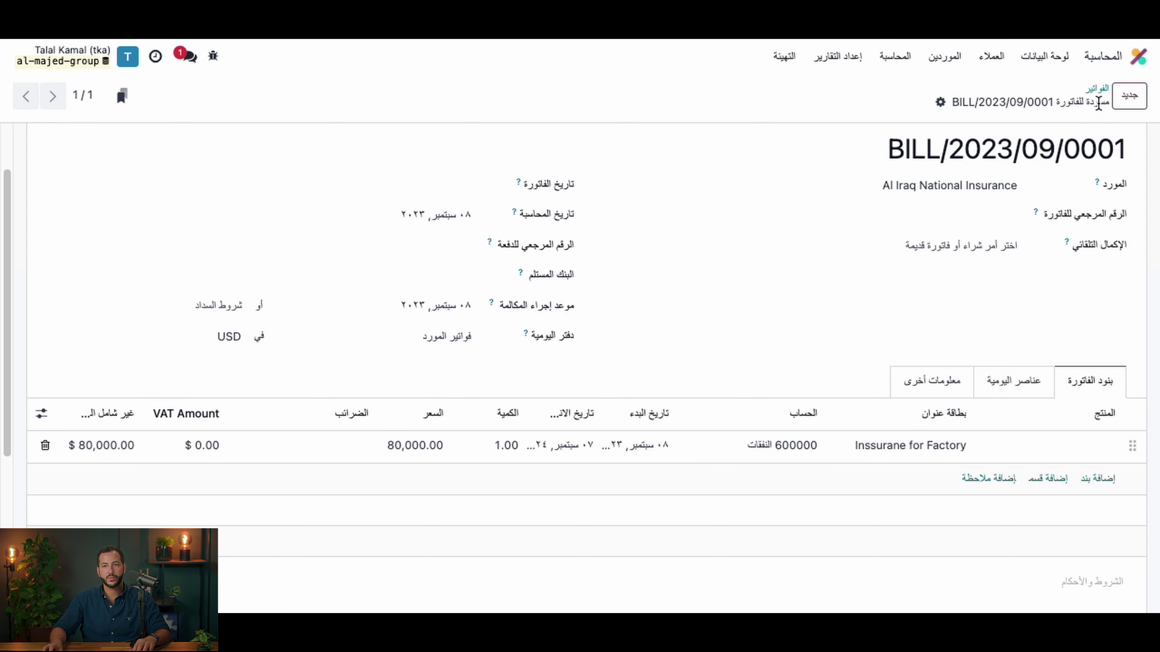
Step: Set the bill date to 8 September 2023 after the missing-date error, then confirm the bill
{"action": "left_click", "coordinate": [1129, 142]}
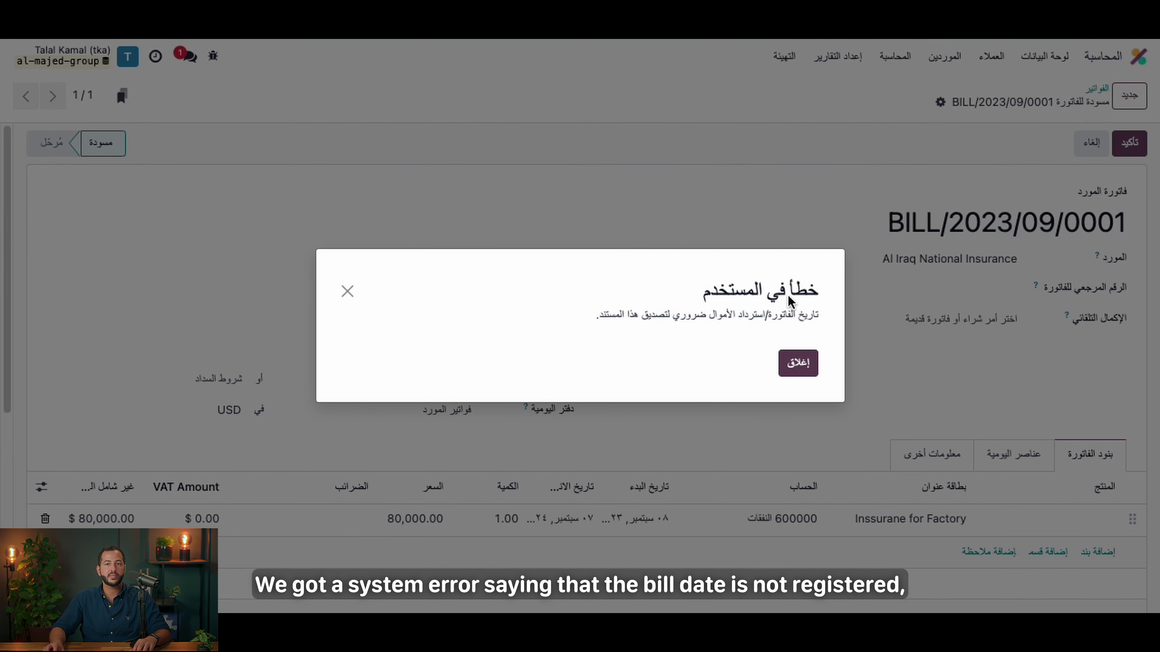
{"action": "left_click_drag", "start_coordinate": [814, 322], "coordinate": [593, 311]}
{"action": "left_click", "coordinate": [783, 372]}
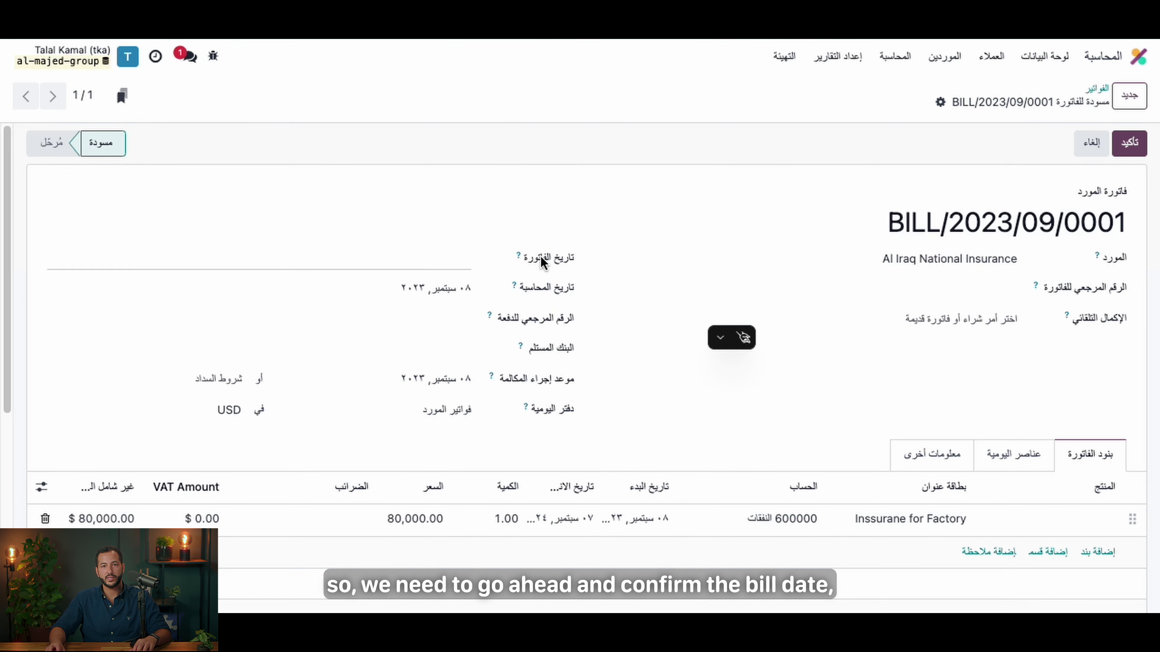
{"action": "left_click", "coordinate": [451, 270]}
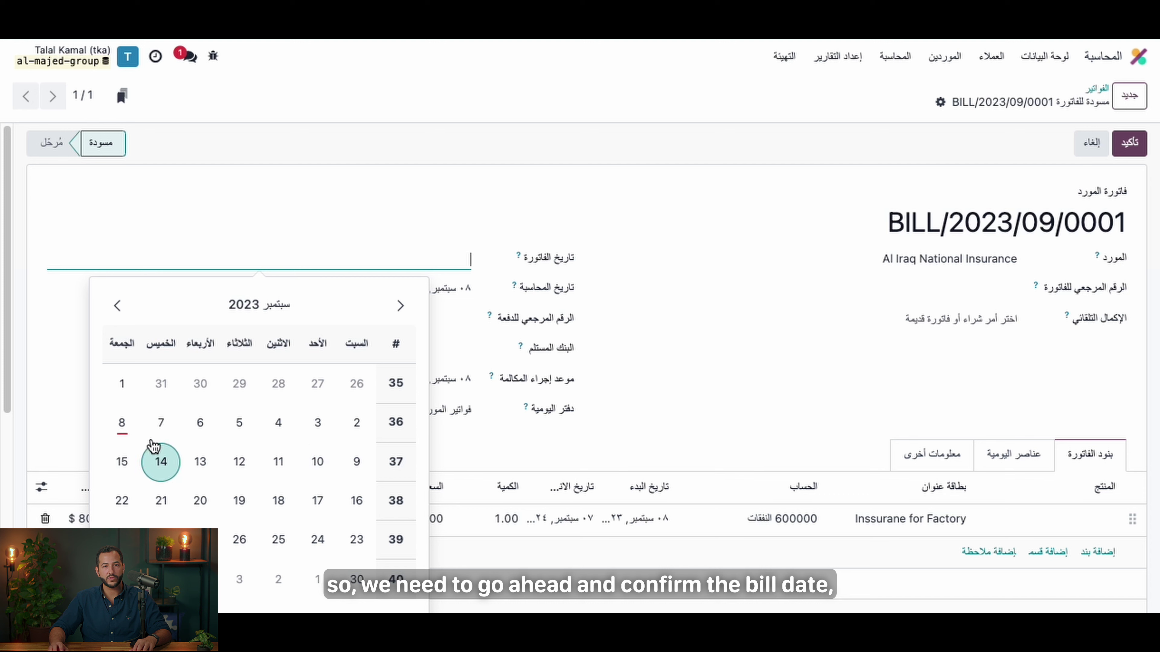
{"action": "left_click", "coordinate": [120, 425]}
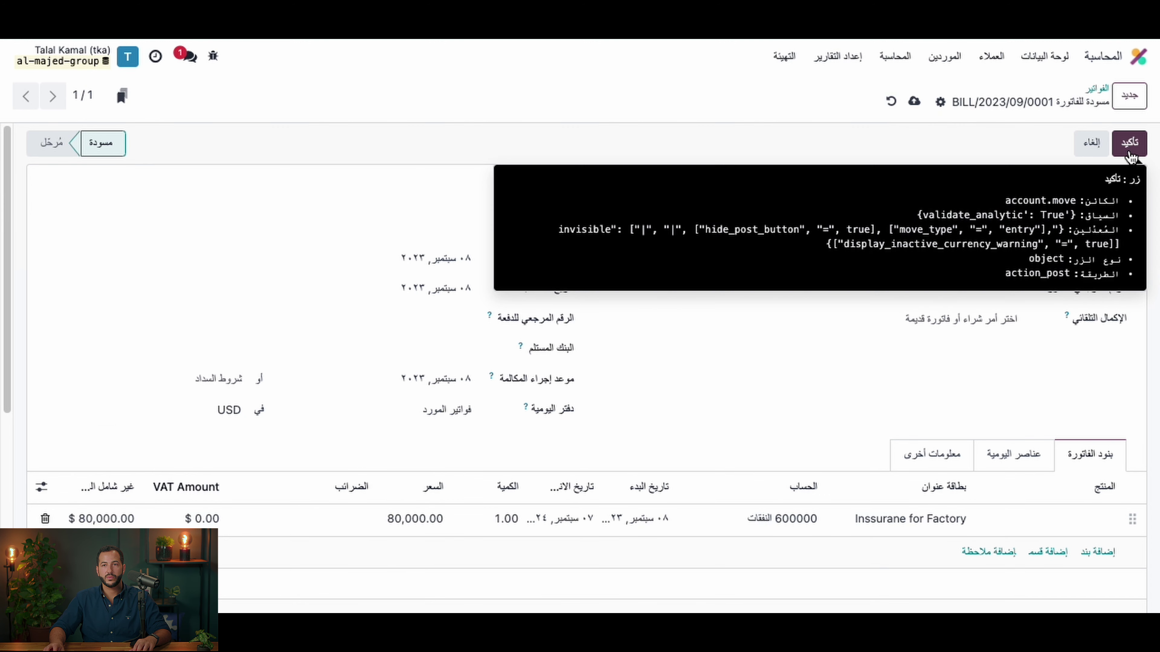
{"action": "left_click", "coordinate": [1129, 142]}
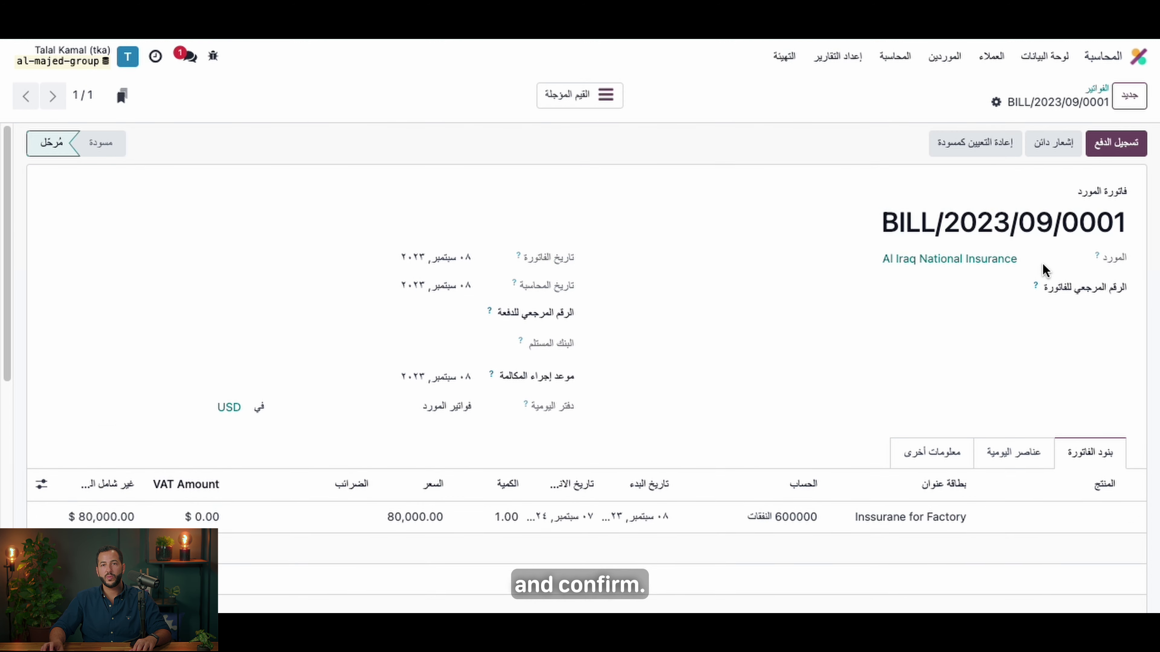